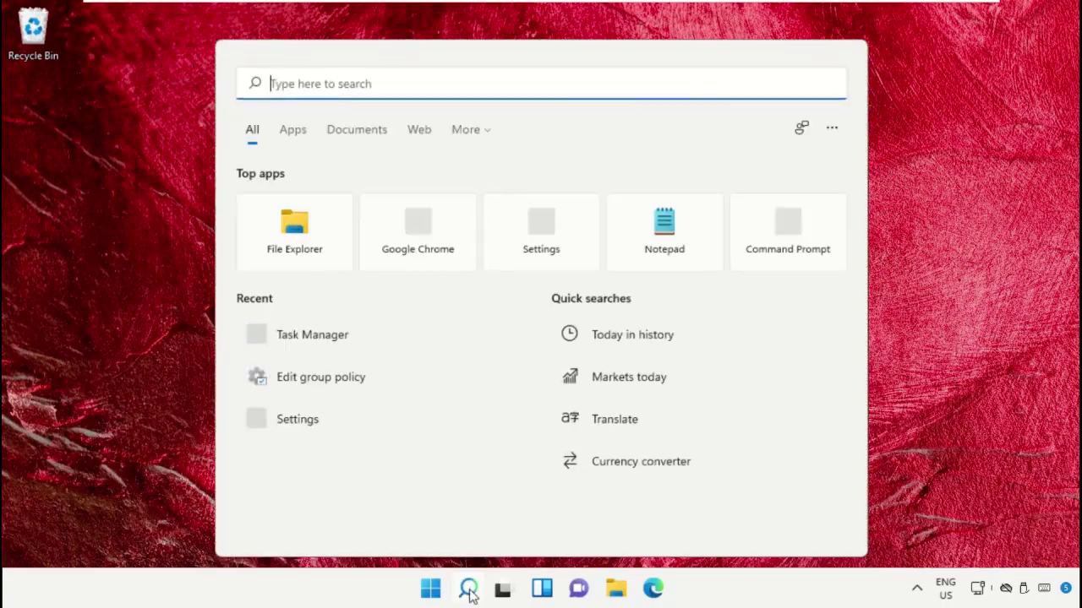
Search Windows for 'task manager' so Task Manager shows as the best match
{"action": "type", "text": "task"}
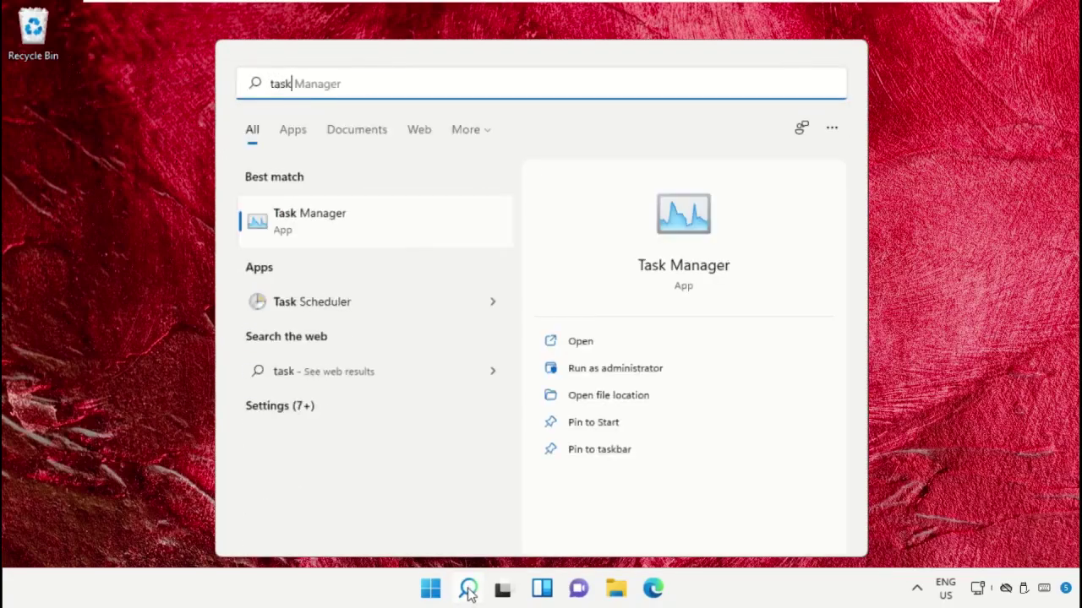
{"action": "type", "text": " manager"}
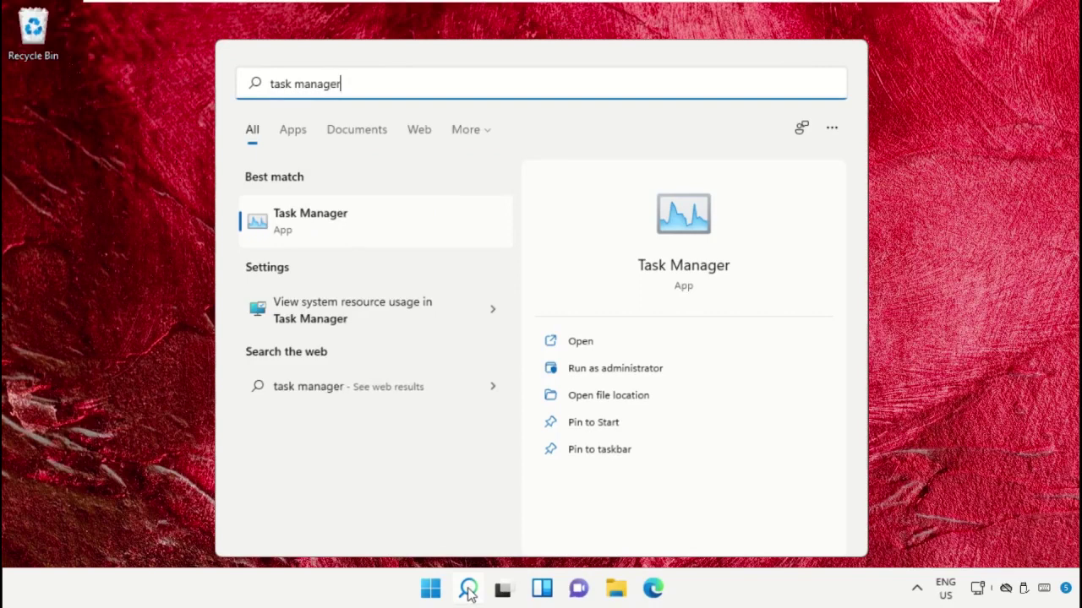
Open Task Manager from the search results, then shrink and reposition its window
{"action": "left_click", "coordinate": [314, 216]}
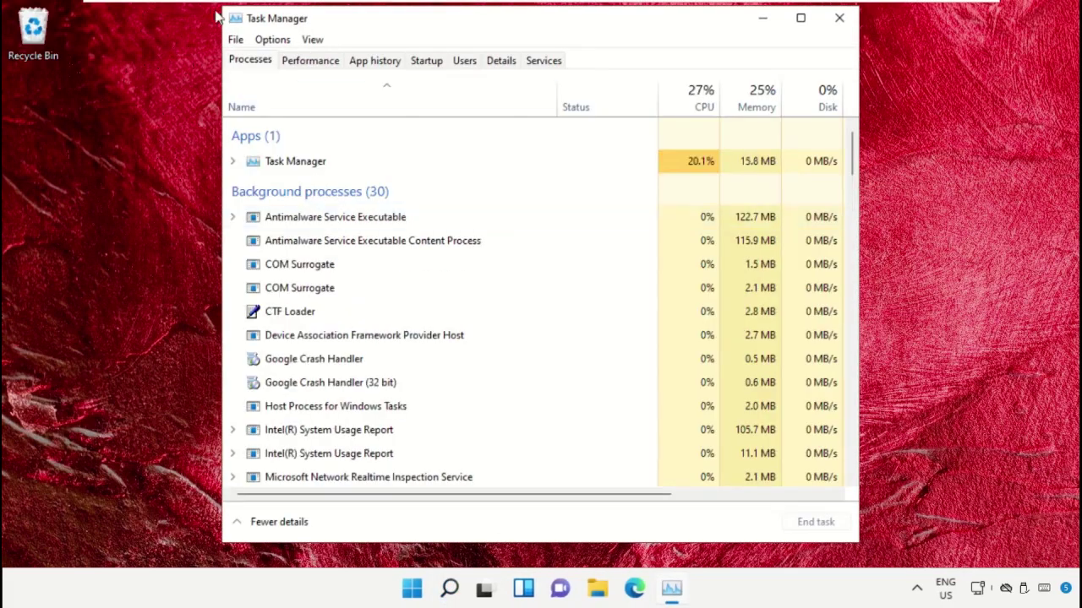
{"action": "left_click_drag", "start_coordinate": [224, 8], "coordinate": [336, 119]}
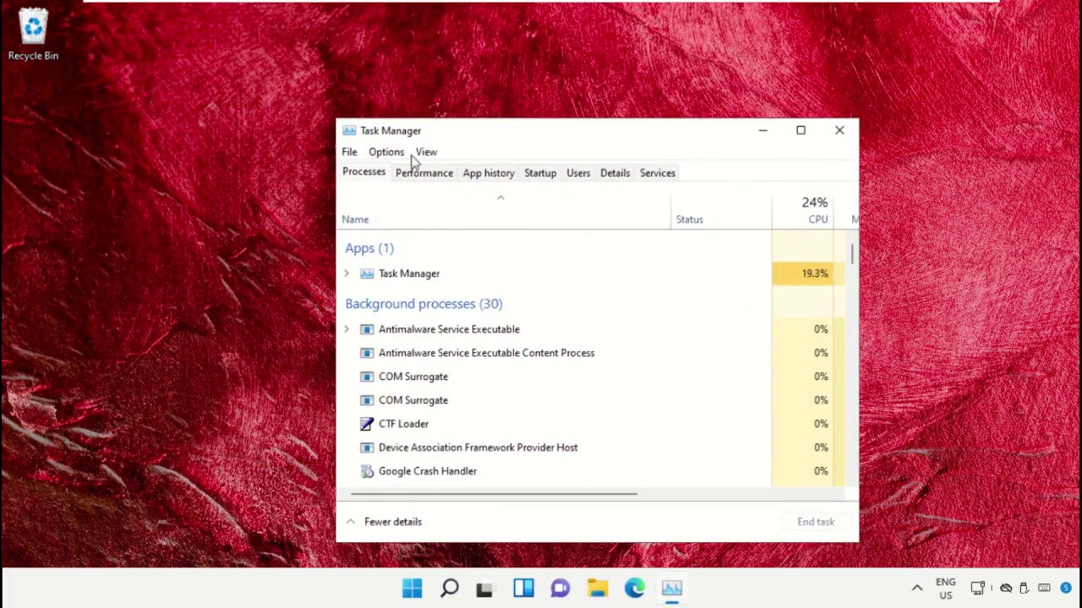
{"action": "left_click_drag", "start_coordinate": [475, 136], "coordinate": [470, 115]}
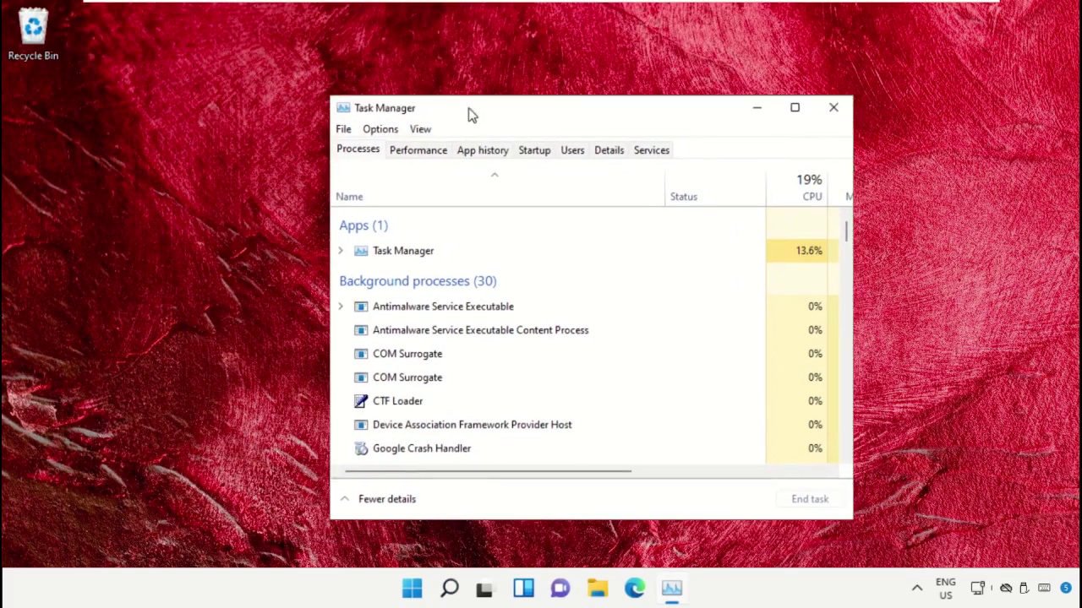
Start File > Run new task and browse for the program file to run
{"action": "left_click", "coordinate": [343, 133]}
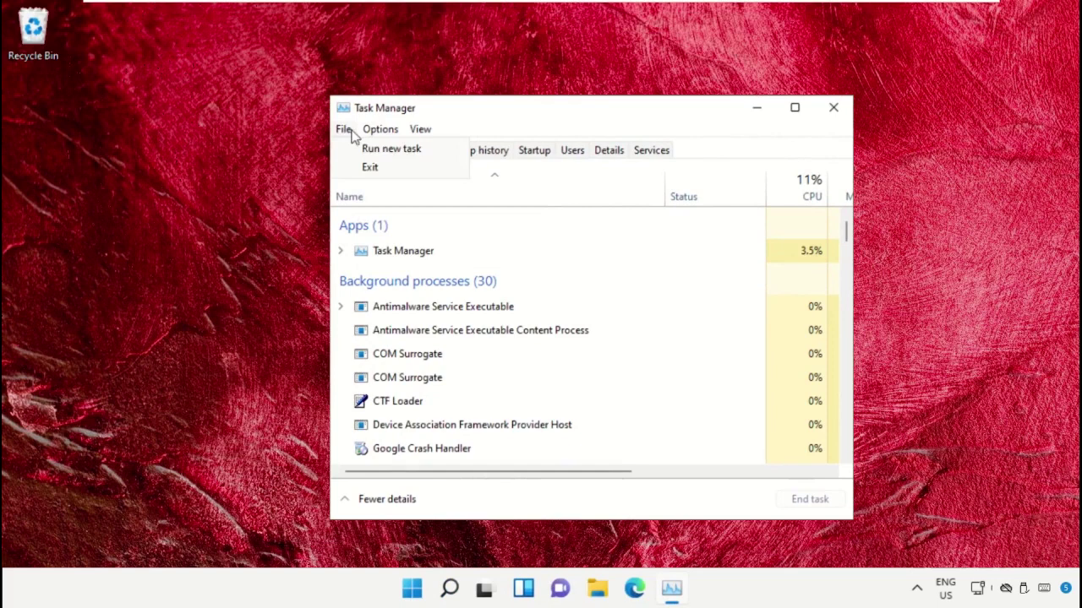
{"action": "left_click", "coordinate": [364, 152]}
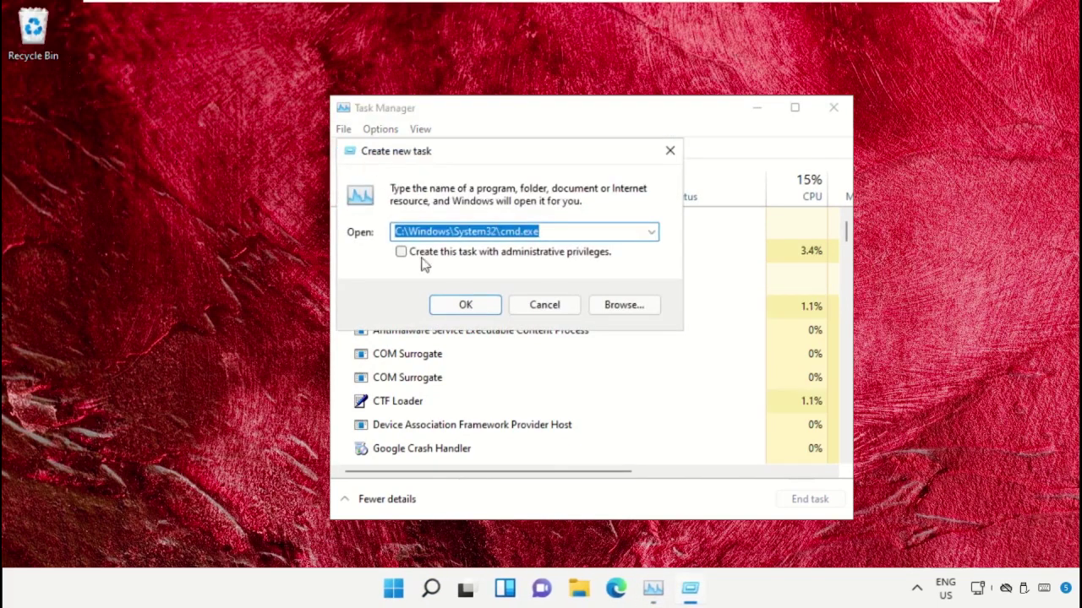
{"action": "left_click", "coordinate": [634, 315]}
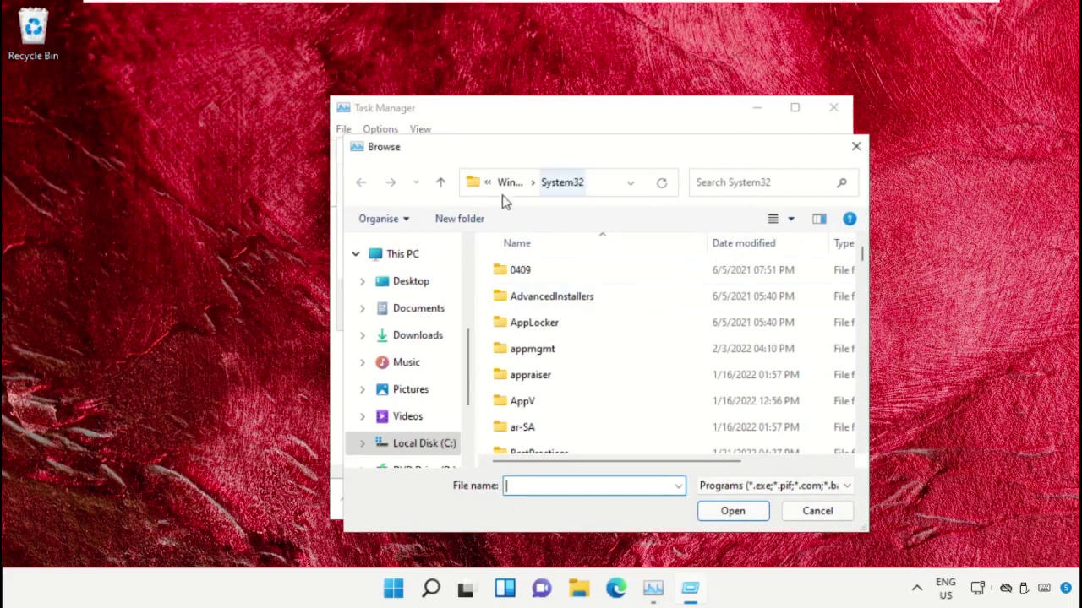
Navigate the Browse dialog through This PC to C:\Windows\System32
{"action": "left_click", "coordinate": [410, 256]}
{"action": "double_click", "coordinate": [595, 441]}
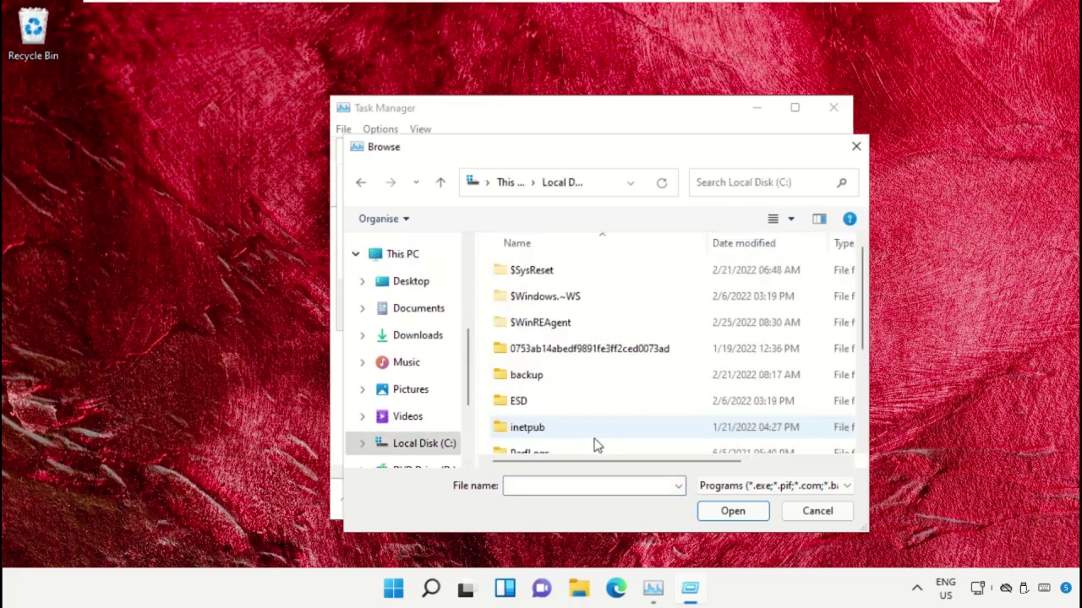
{"action": "scroll", "coordinate": [583, 422], "scroll_direction": "down", "scroll_amount": 2}
{"action": "double_click", "coordinate": [553, 443]}
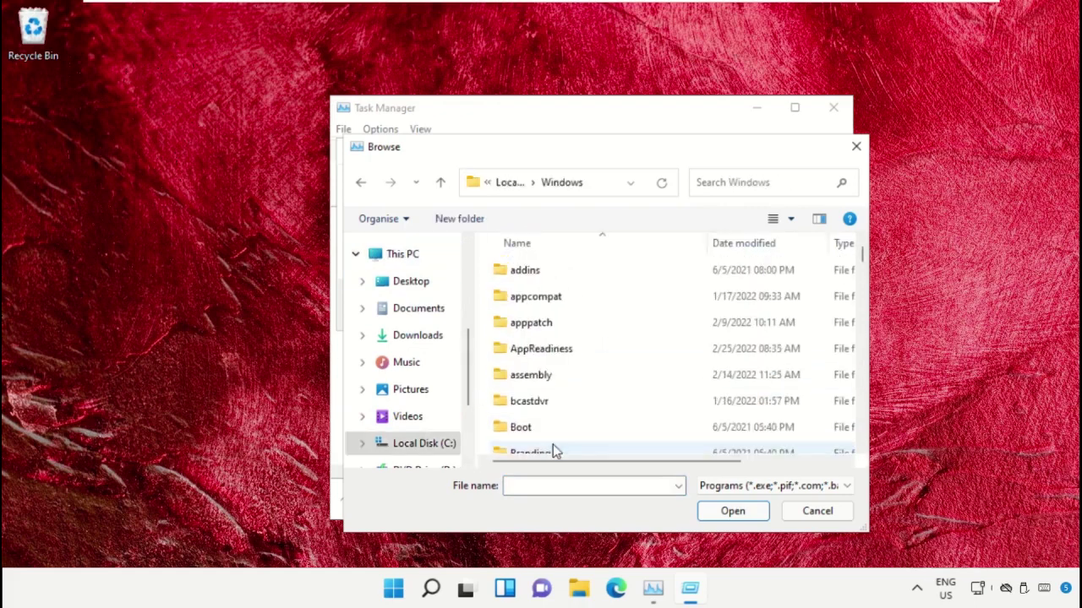
{"action": "scroll", "coordinate": [595, 360], "scroll_direction": "down", "scroll_amount": 20}
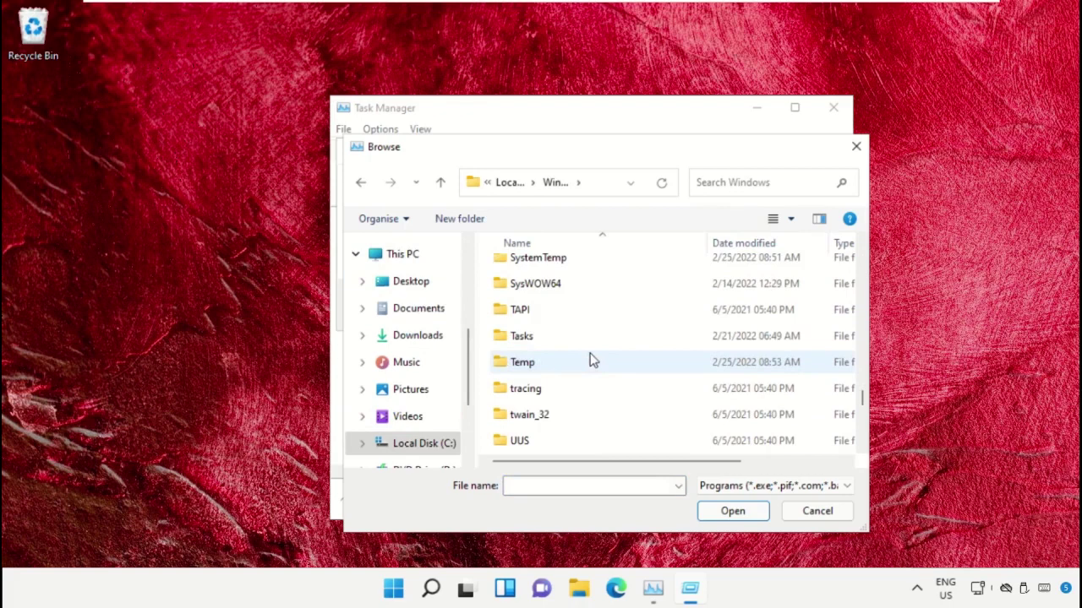
{"action": "scroll", "coordinate": [551, 395], "scroll_direction": "up", "scroll_amount": 3}
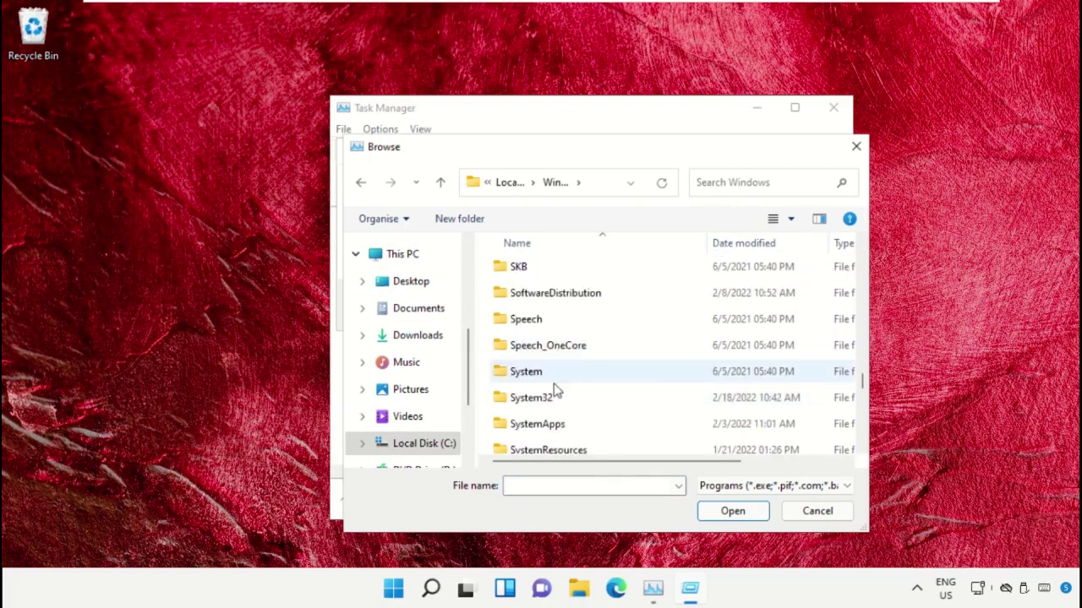
{"action": "double_click", "coordinate": [551, 397]}
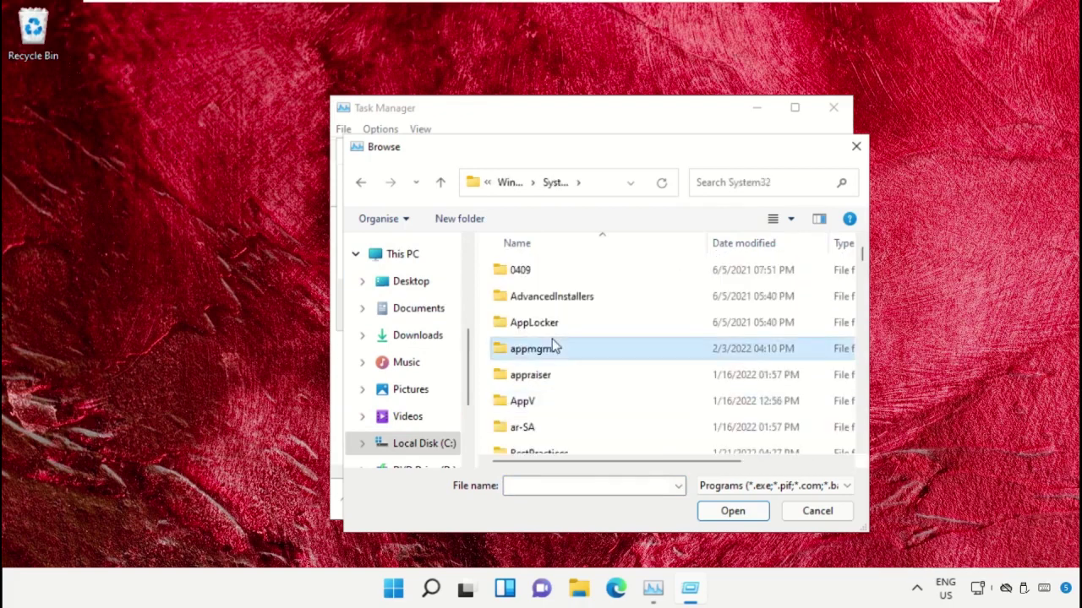
{"action": "scroll", "coordinate": [551, 339], "scroll_direction": "down", "scroll_amount": 15}
{"action": "scroll", "coordinate": [554, 343], "scroll_direction": "down", "scroll_amount": 20}
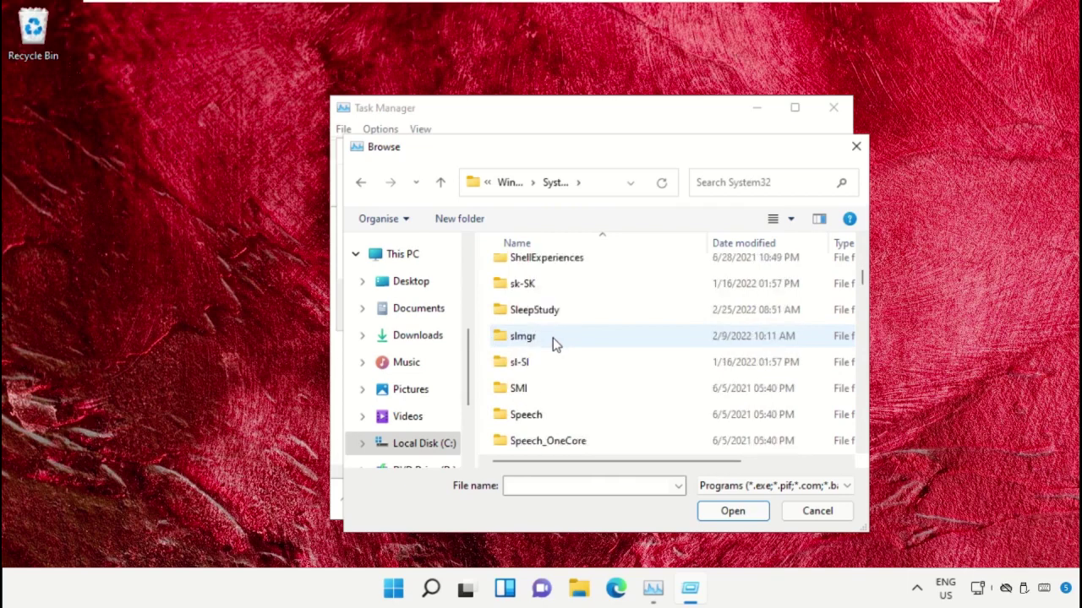
{"action": "scroll", "coordinate": [553, 347], "scroll_direction": "down", "scroll_amount": 20}
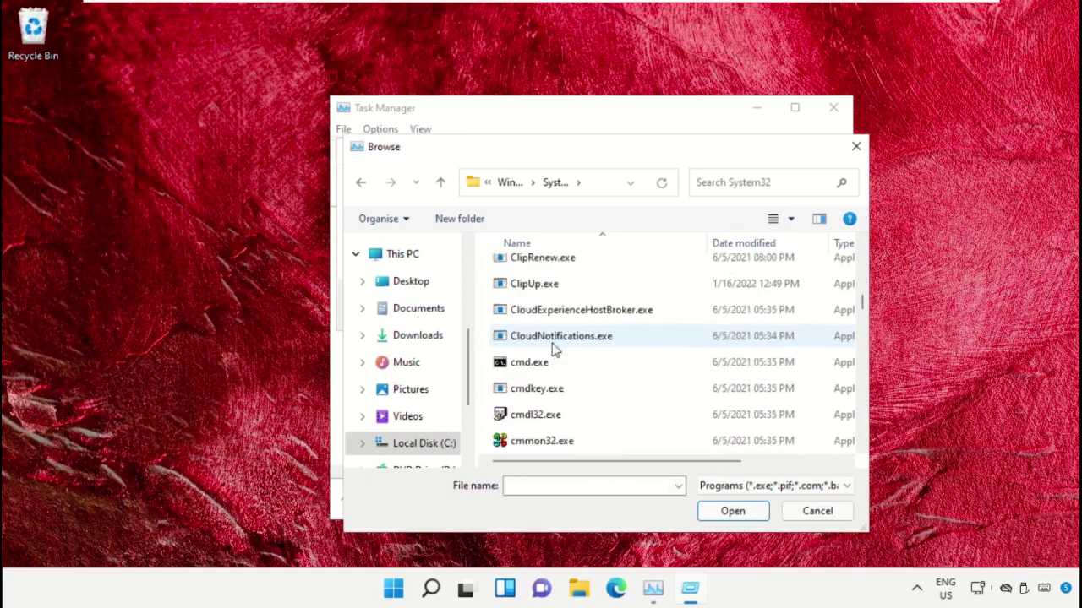
Choose cmd.exe and run it as a new task with administrative privileges
{"action": "left_click", "coordinate": [554, 363]}
{"action": "left_click", "coordinate": [732, 510]}
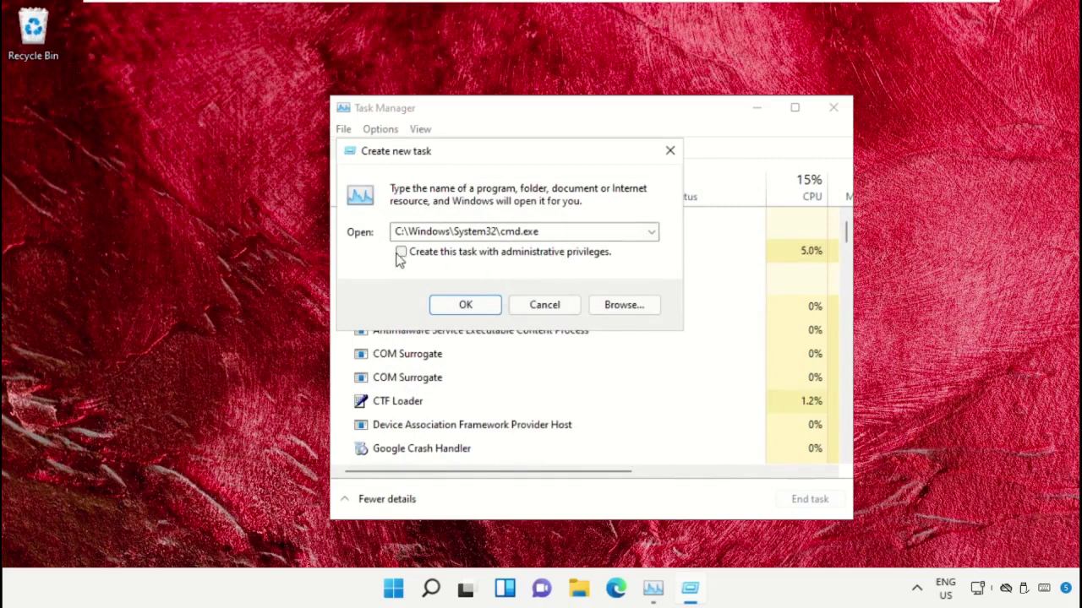
{"action": "left_click", "coordinate": [401, 252]}
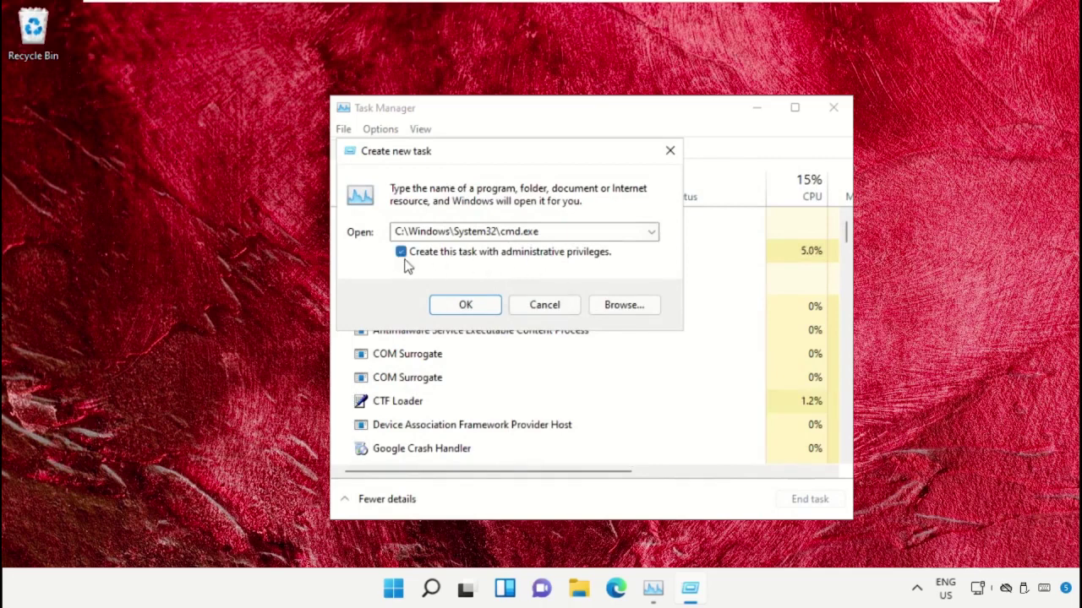
{"action": "left_click", "coordinate": [474, 308]}
Close Task Manager, shrink the admin command prompt, and launch Google Chrome from search
{"action": "left_click", "coordinate": [832, 108]}
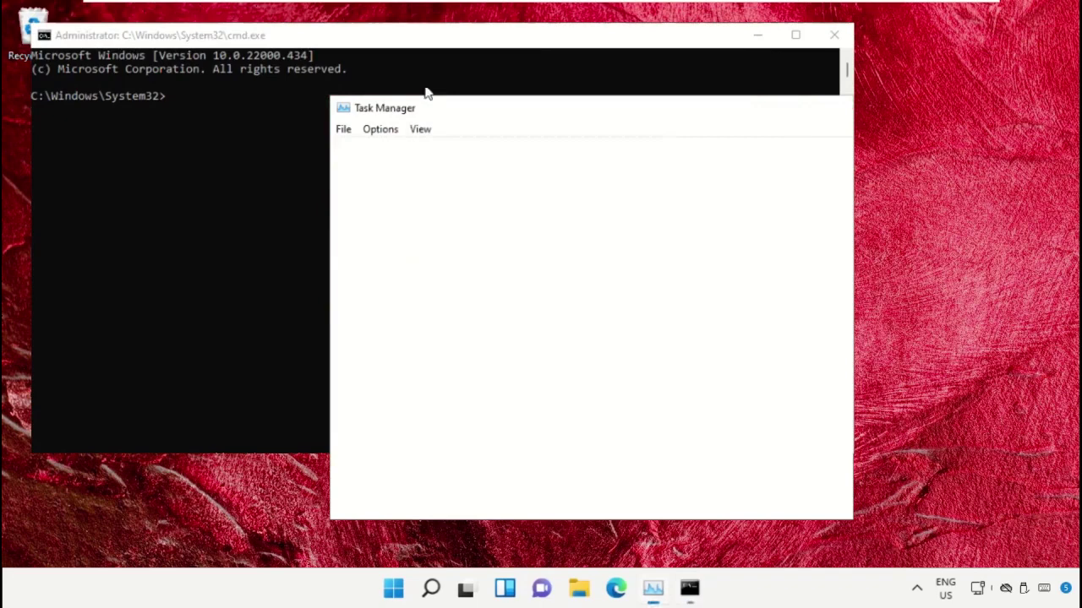
{"action": "left_click_drag", "start_coordinate": [29, 26], "coordinate": [322, 127]}
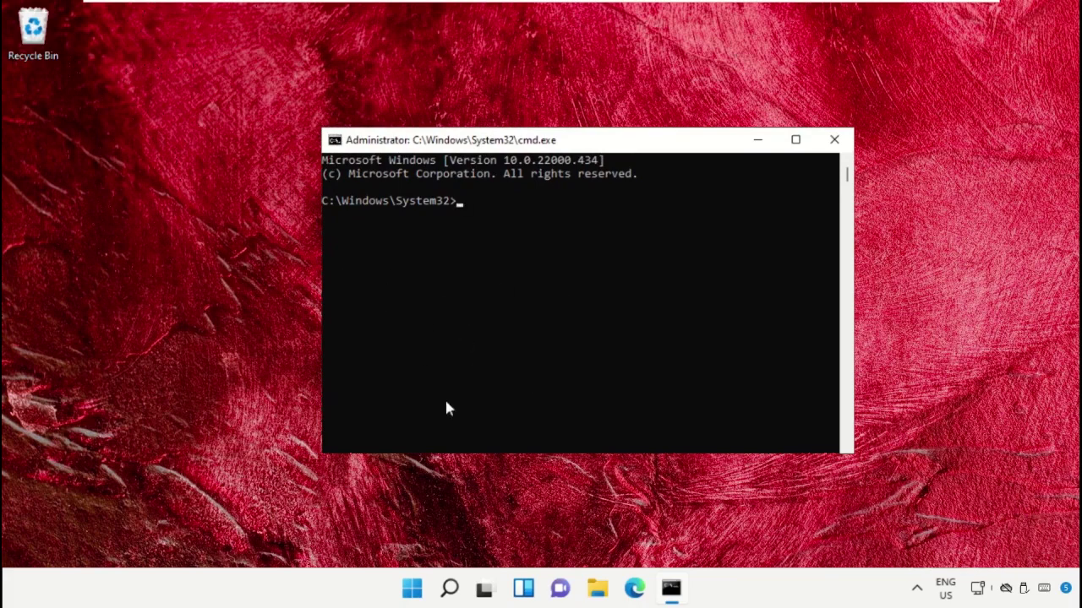
{"action": "left_click", "coordinate": [450, 589]}
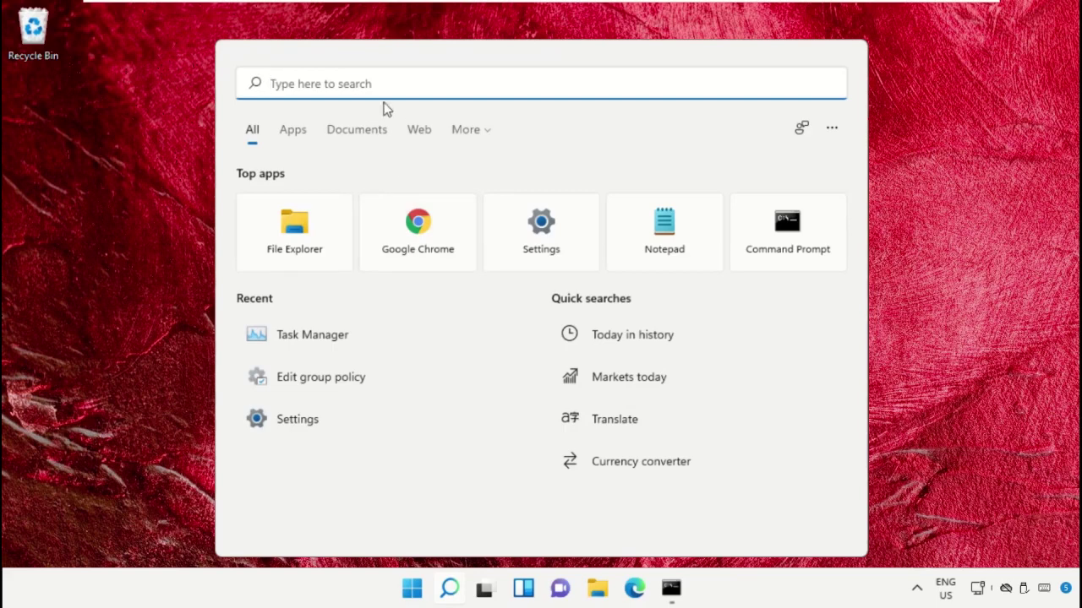
{"action": "type", "text": "google chrome"}
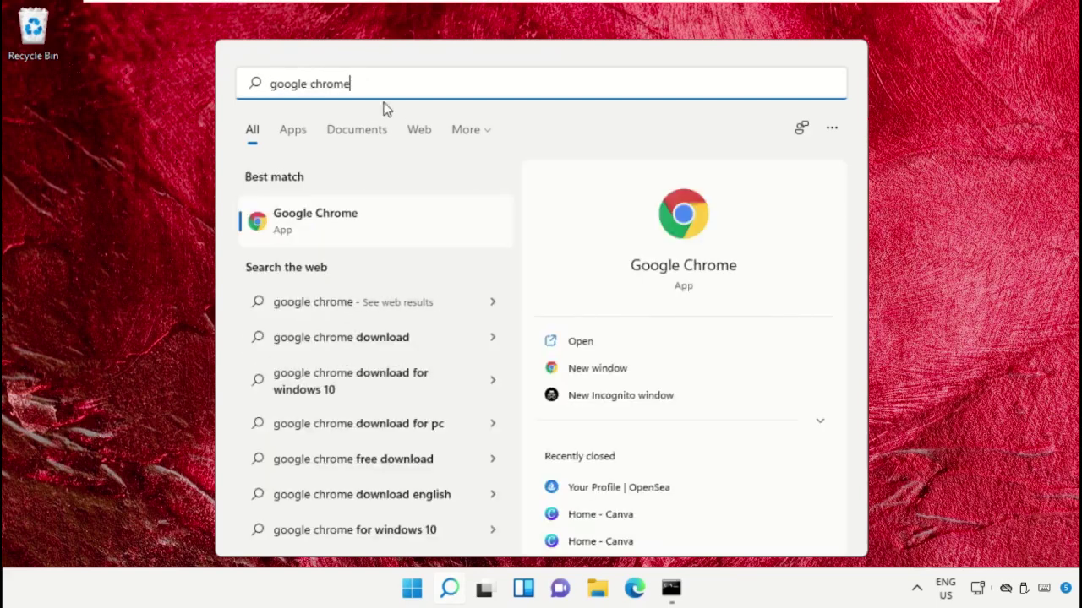
{"action": "left_click", "coordinate": [353, 226]}
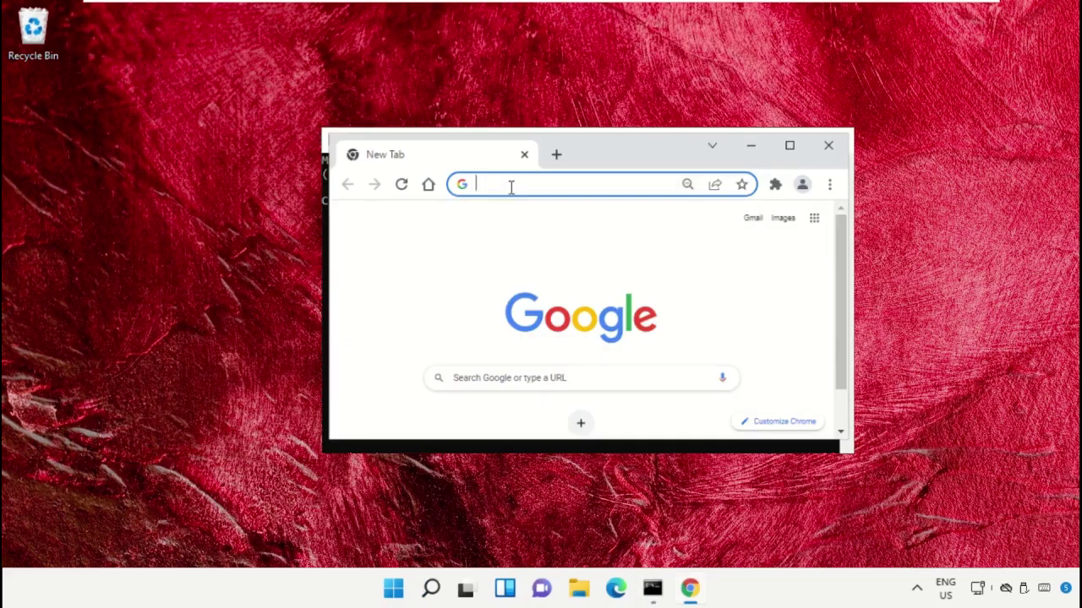
Load google.com and search for 'hows.tech windows commands'
{"action": "type", "text": "google"}
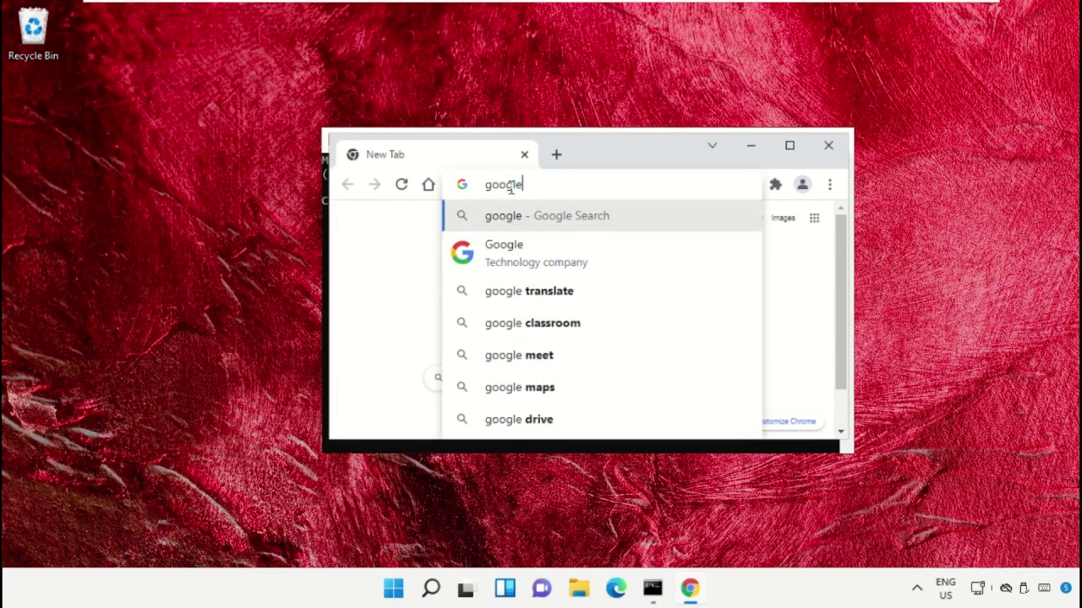
{"action": "type", "text": ".com"}
{"action": "key", "text": "Return"}
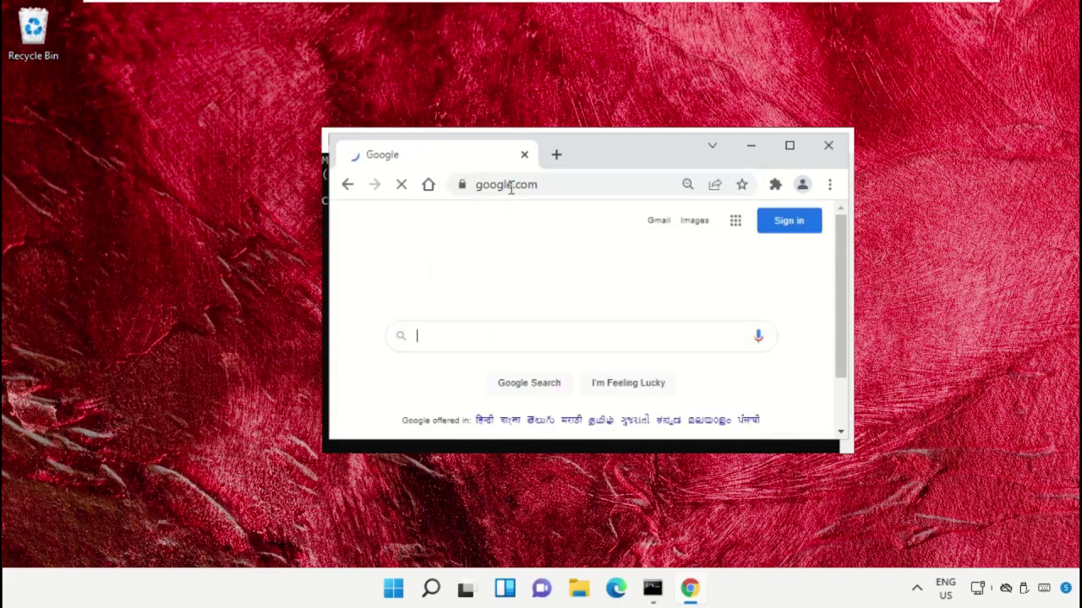
{"action": "left_click", "coordinate": [476, 335]}
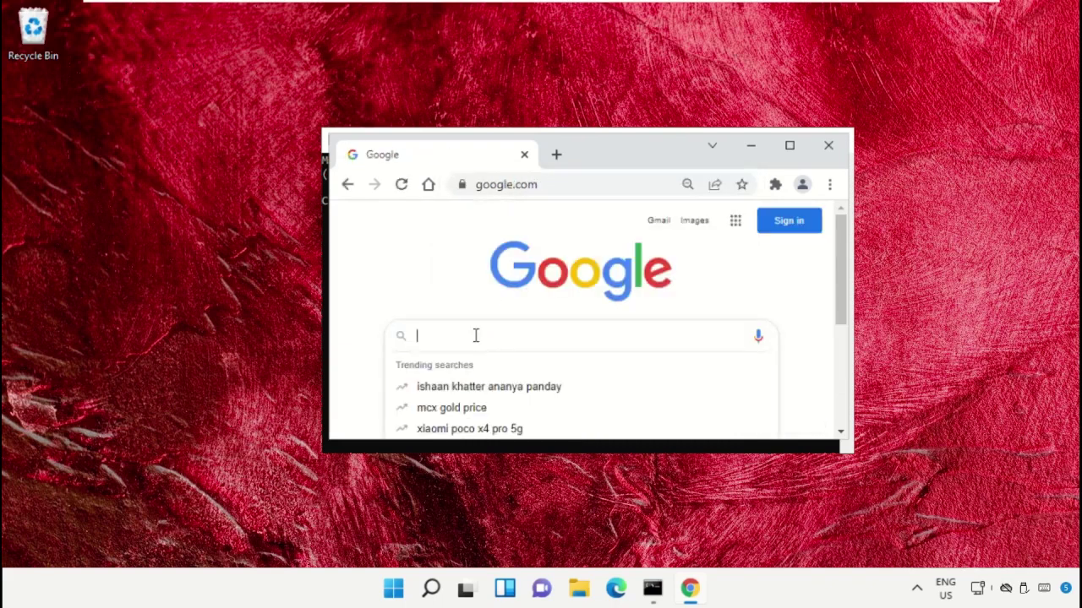
{"action": "type", "text": "hows.tec"}
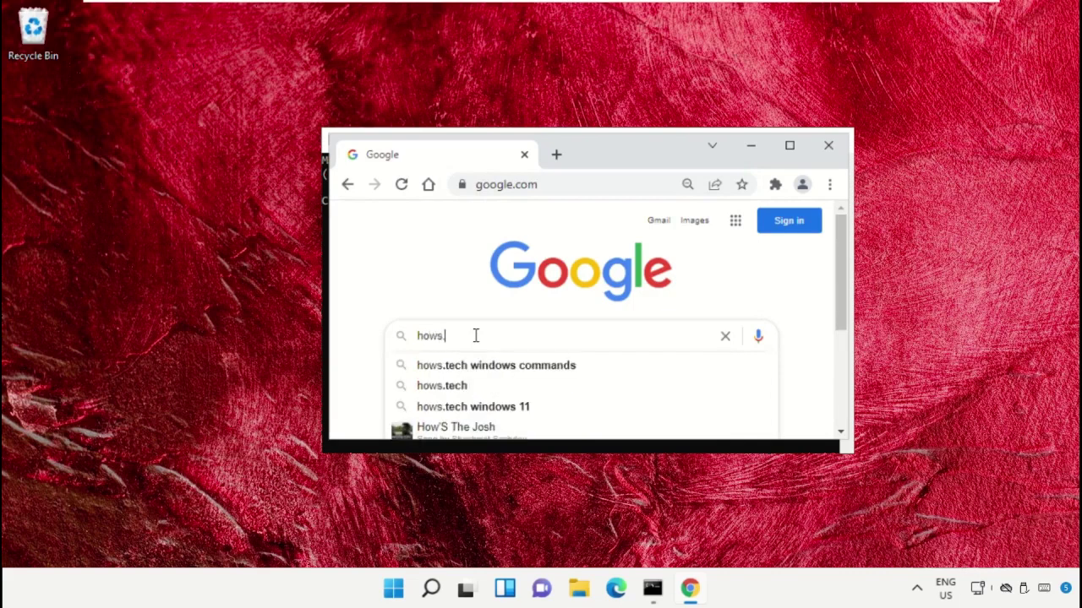
{"action": "type", "text": "h window"}
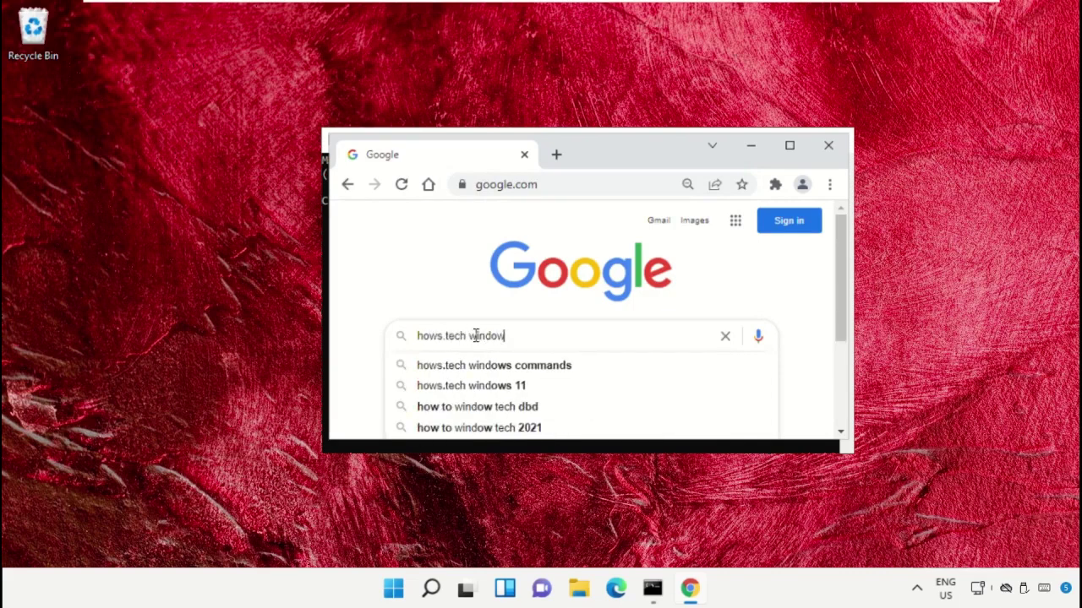
{"action": "type", "text": "s commands"}
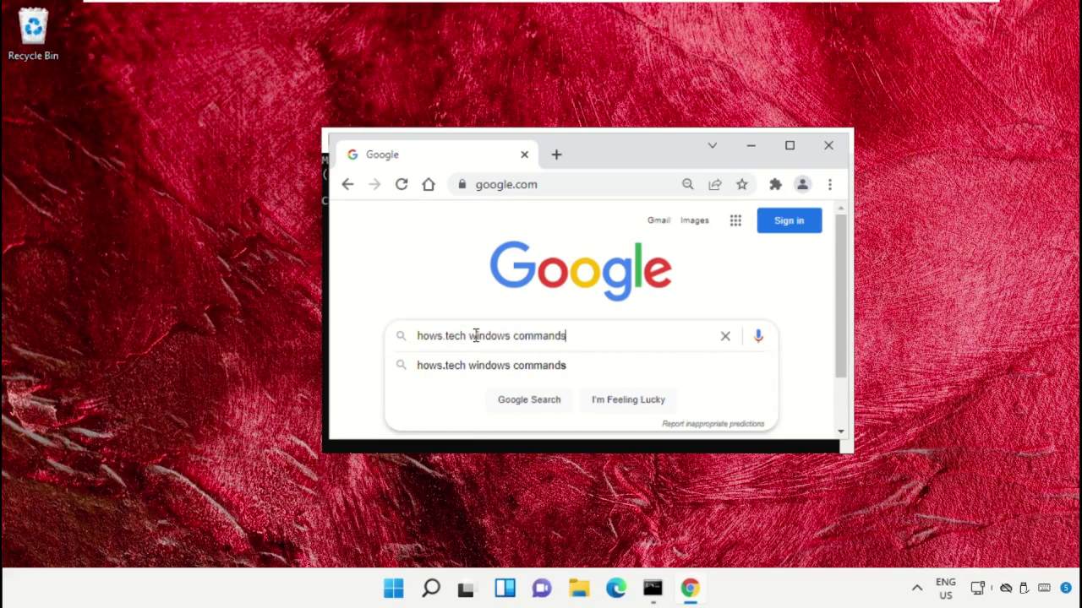
{"action": "key", "text": "Return"}
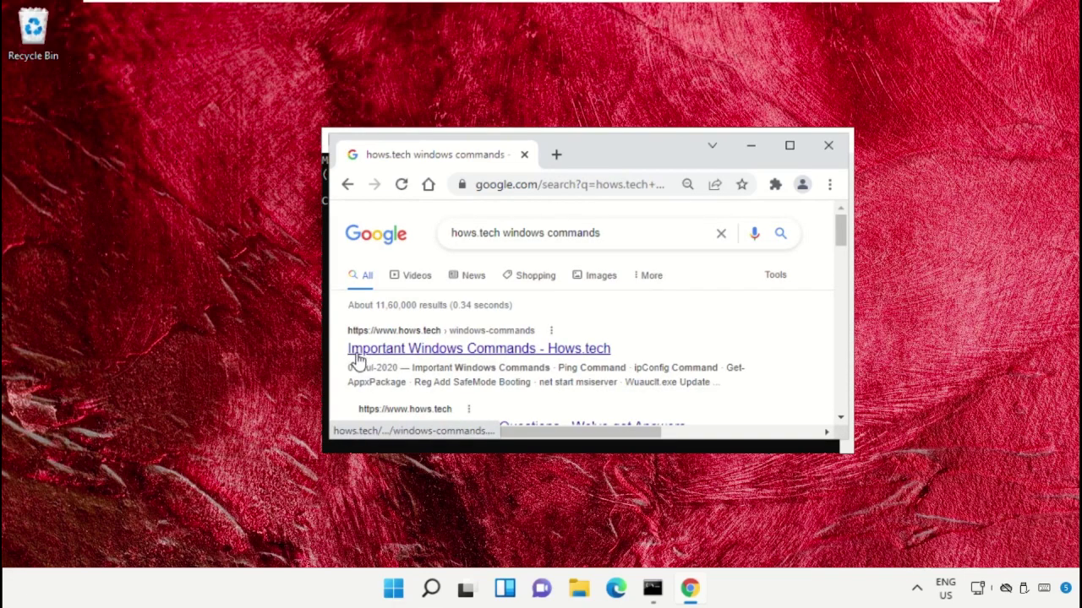
Open the Important Windows Commands article on hows.tech and scroll to Command 12
{"action": "left_click", "coordinate": [422, 349]}
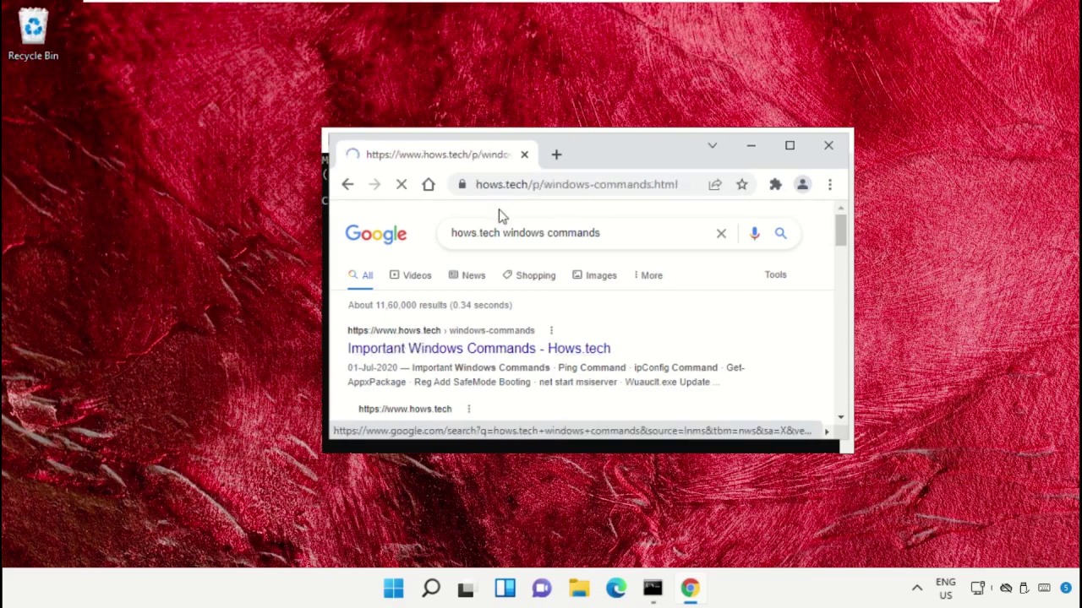
{"action": "scroll", "coordinate": [773, 290], "scroll_direction": "down", "scroll_amount": 10}
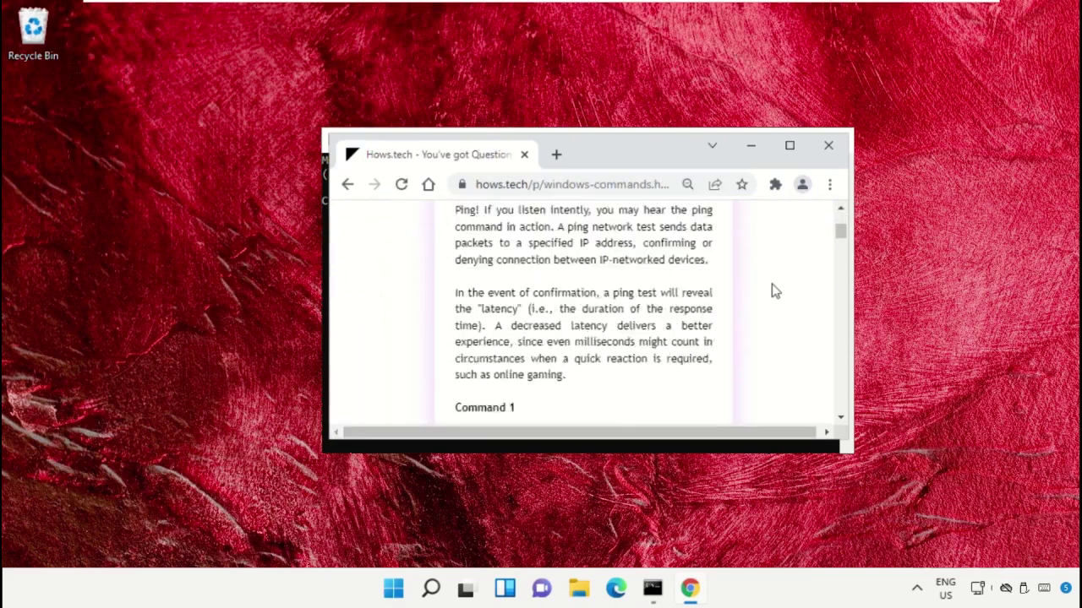
{"action": "scroll", "coordinate": [773, 290], "scroll_direction": "down", "scroll_amount": 15}
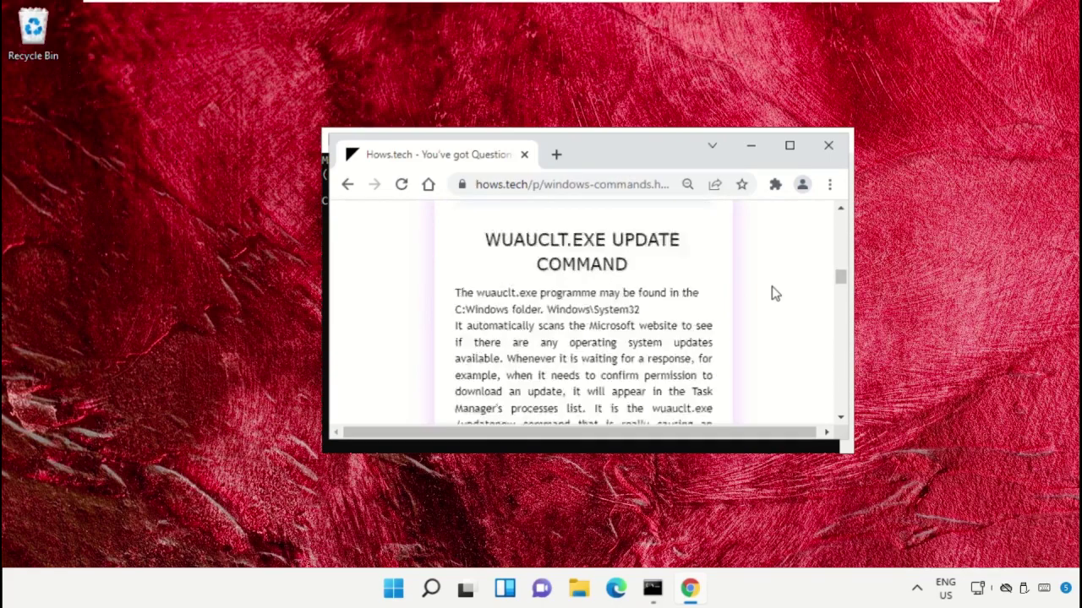
{"action": "scroll", "coordinate": [773, 290], "scroll_direction": "down", "scroll_amount": 5}
{"action": "scroll", "coordinate": [773, 290], "scroll_direction": "up", "scroll_amount": 3}
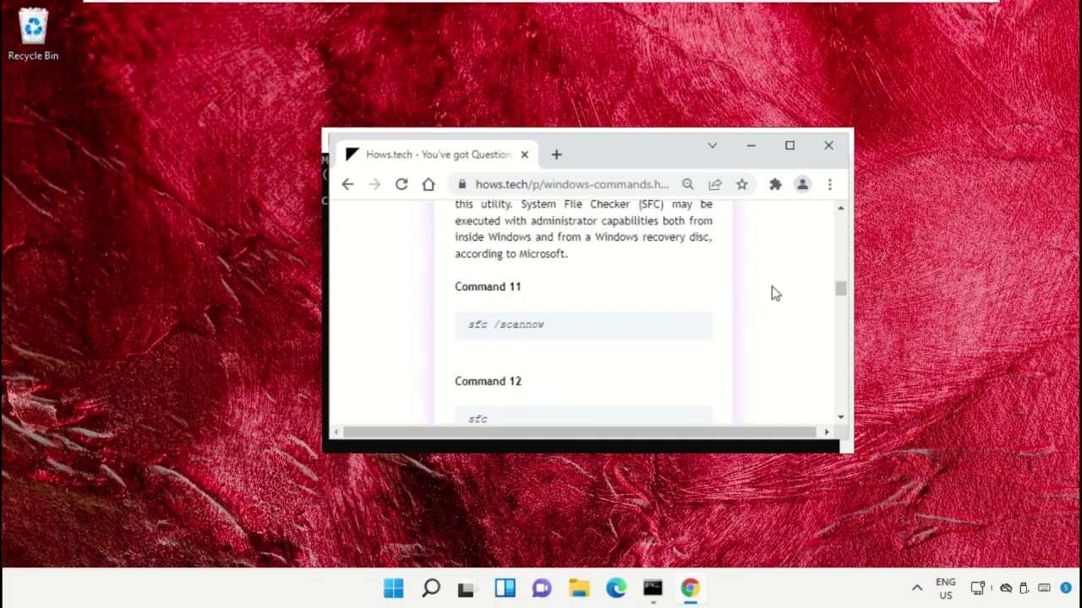
{"action": "scroll", "coordinate": [773, 292], "scroll_direction": "down", "scroll_amount": 1}
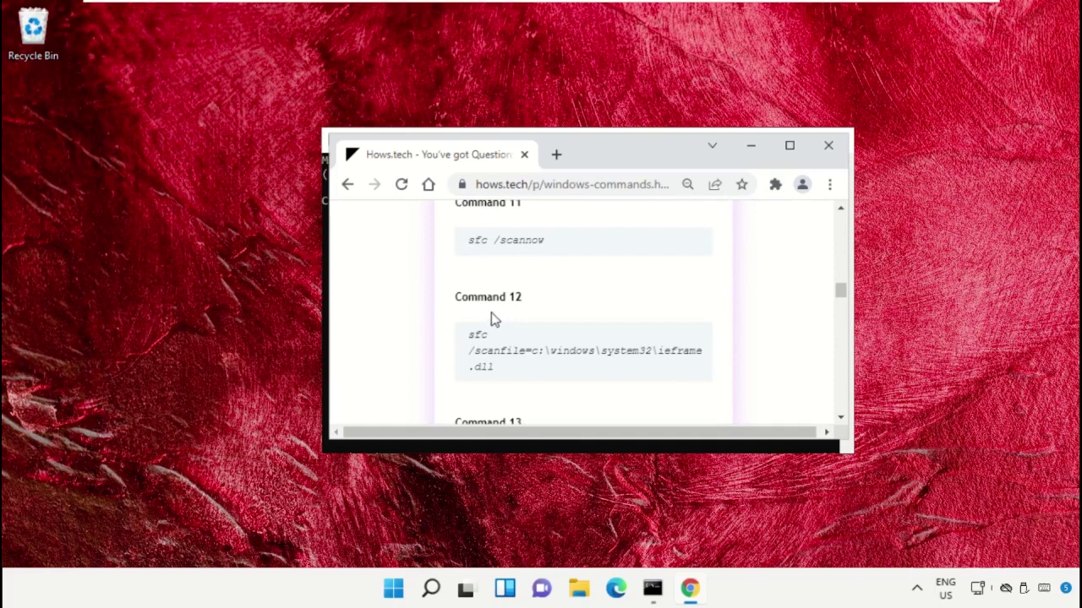
Copy the Command 12 sfc /scanfile line for ieframe.dll and minimize Chrome
{"action": "triple_click", "coordinate": [515, 365]}
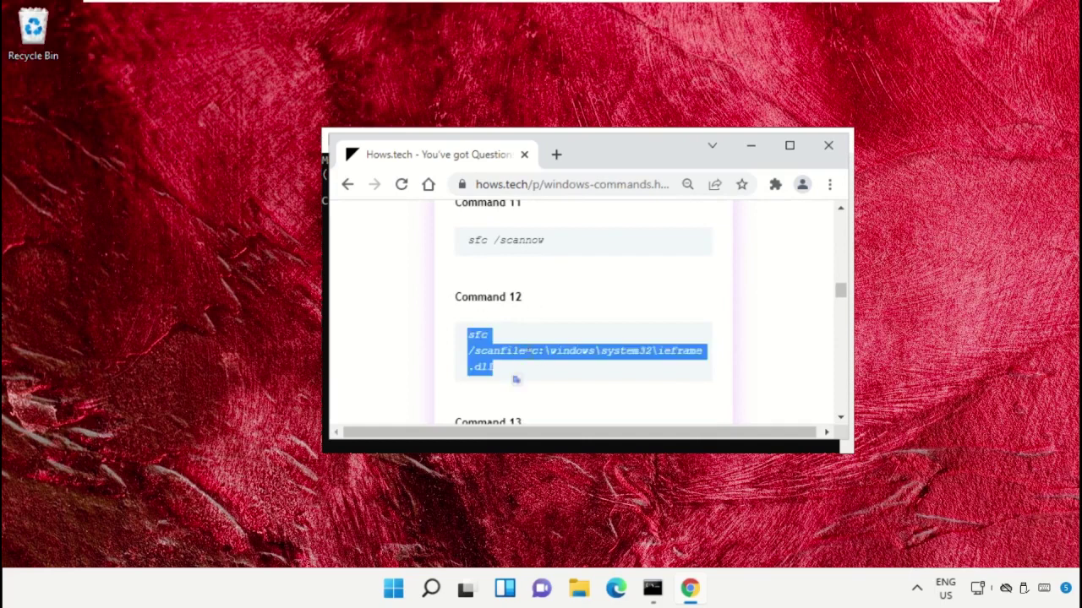
{"action": "right_click", "coordinate": [529, 350]}
{"action": "left_click", "coordinate": [592, 126]}
{"action": "left_click", "coordinate": [750, 146]}
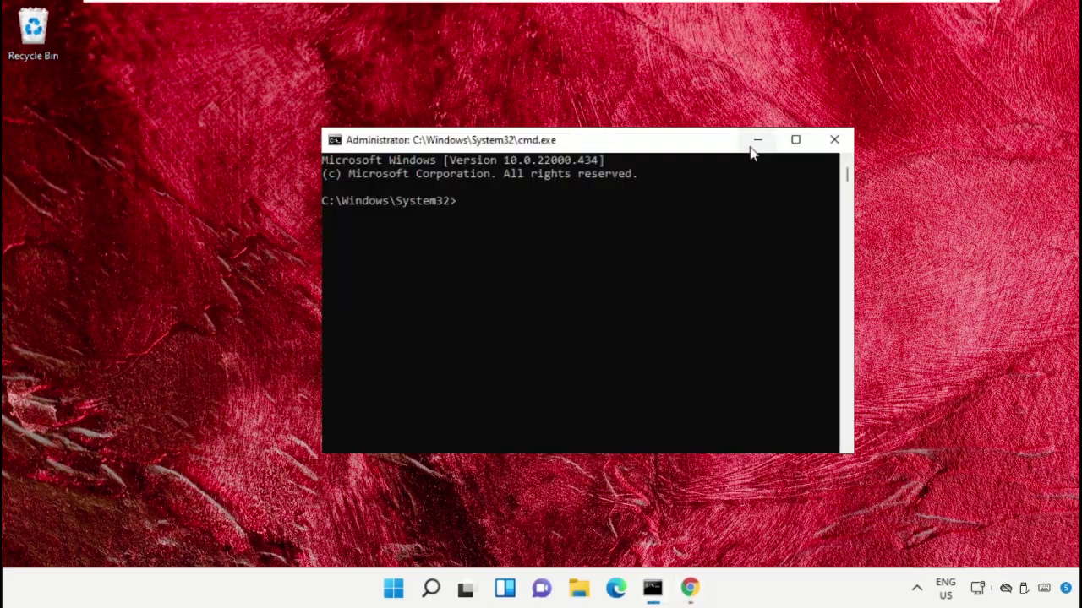
Paste and run sfc /scanfile on ieframe.dll in the admin Command Prompt
{"action": "right_click", "coordinate": [607, 150]}
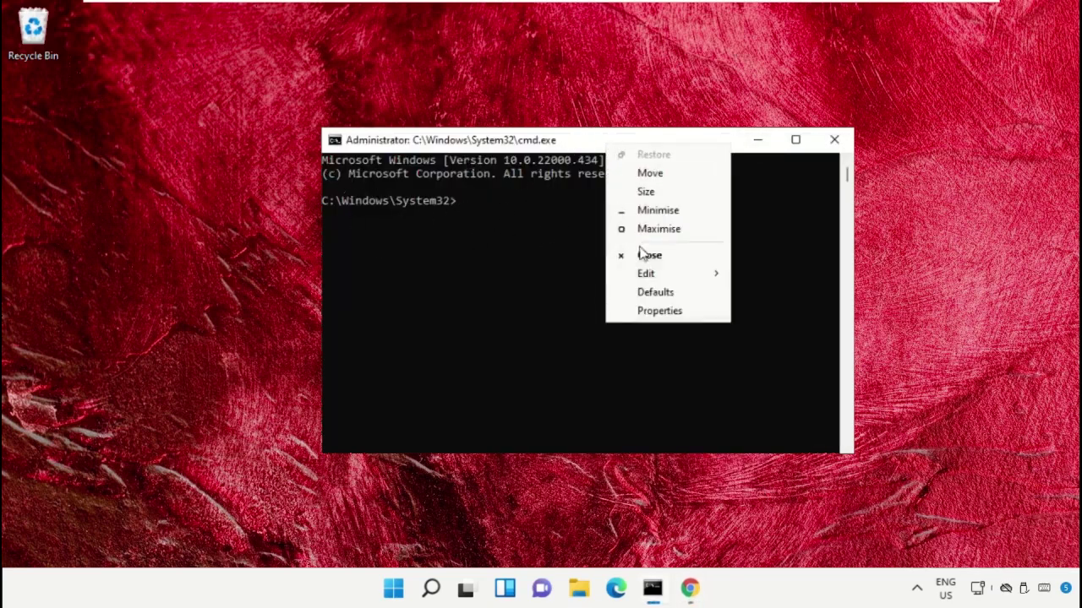
{"action": "mouse_move", "coordinate": [656, 276]}
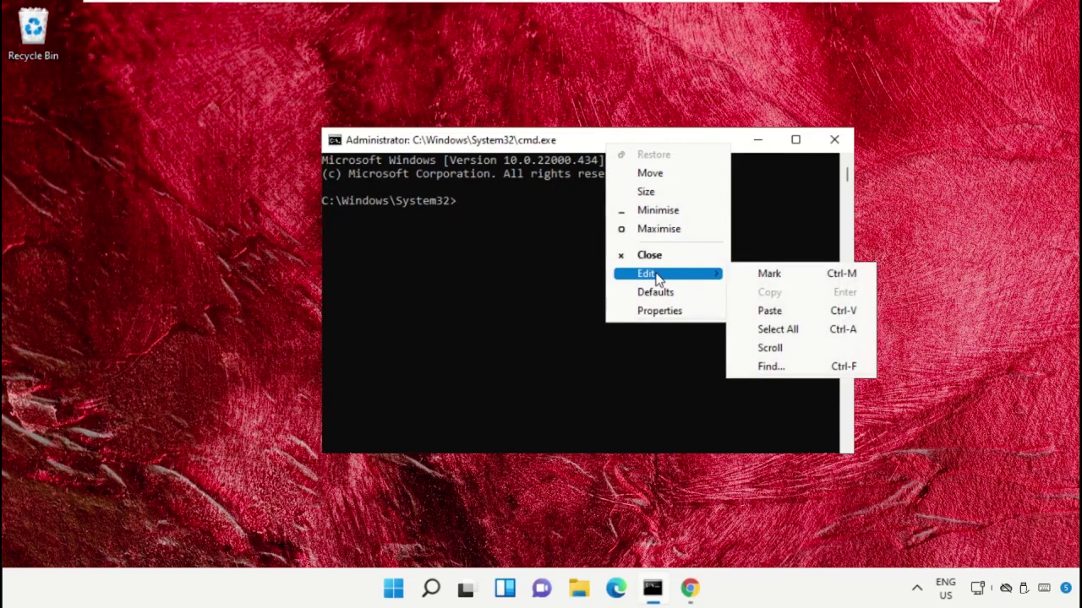
{"action": "left_click", "coordinate": [769, 310]}
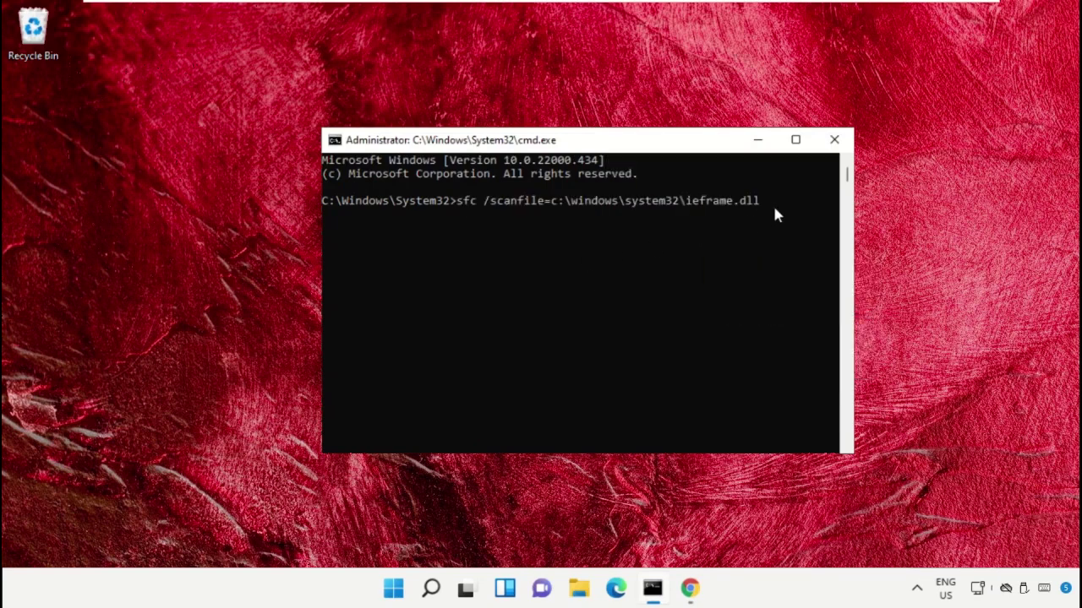
{"action": "key", "text": "Return"}
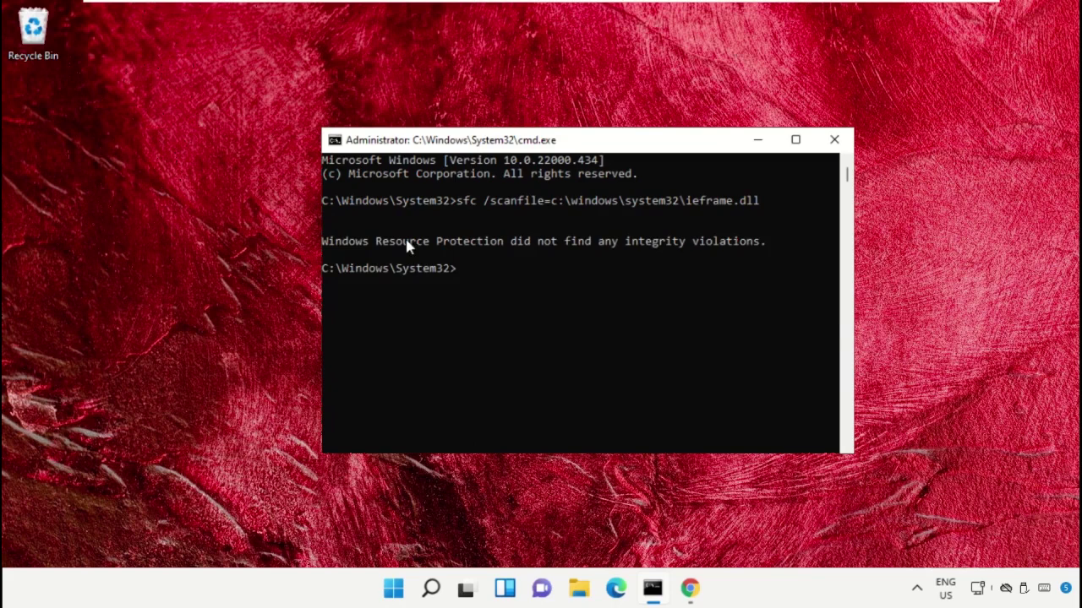
Copy the Command 13 sfc /verifyfile line from the hows.tech article
{"action": "left_click", "coordinate": [698, 595]}
{"action": "scroll", "coordinate": [552, 369], "scroll_direction": "down", "scroll_amount": 2}
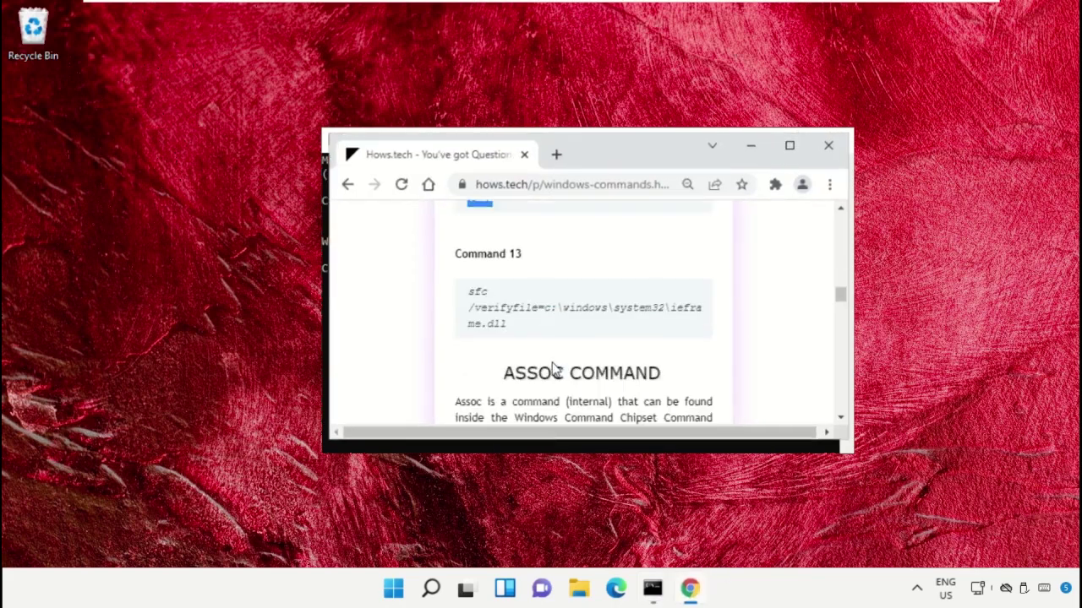
{"action": "triple_click", "coordinate": [501, 316]}
{"action": "right_click", "coordinate": [500, 315]}
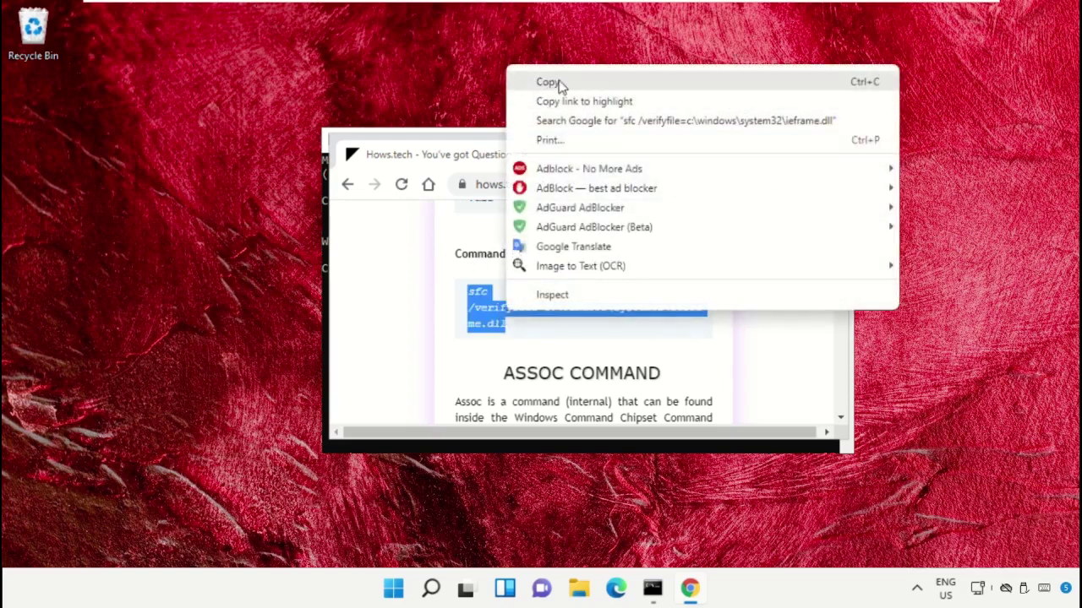
{"action": "left_click", "coordinate": [558, 82]}
Paste and run sfc /verifyfile on ieframe.dll, then exit the Command Prompt
{"action": "left_click", "coordinate": [749, 150]}
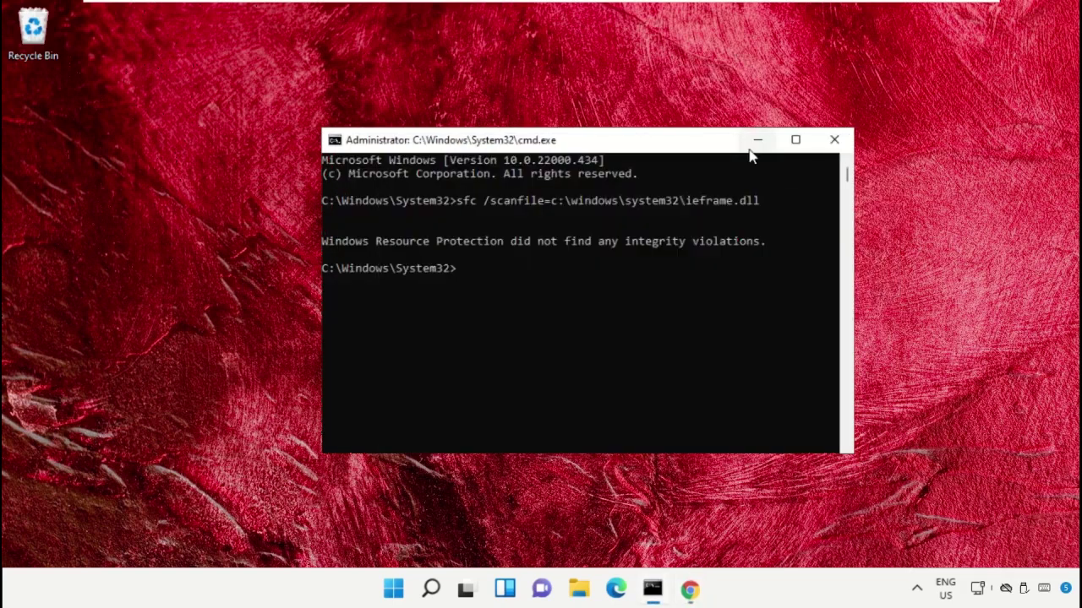
{"action": "right_click", "coordinate": [596, 148]}
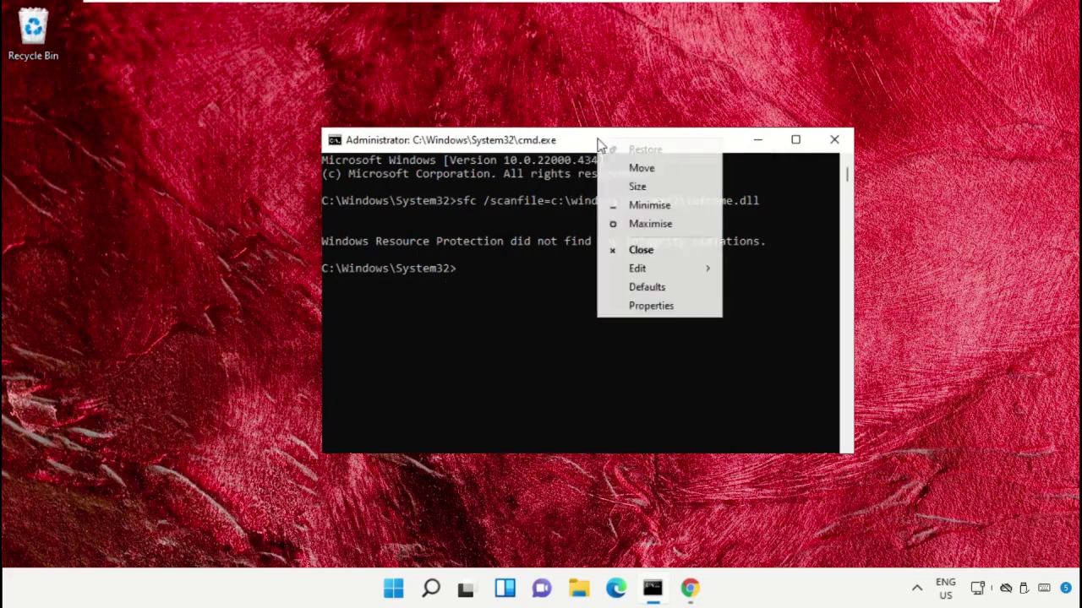
{"action": "mouse_move", "coordinate": [638, 269]}
{"action": "left_click", "coordinate": [763, 307]}
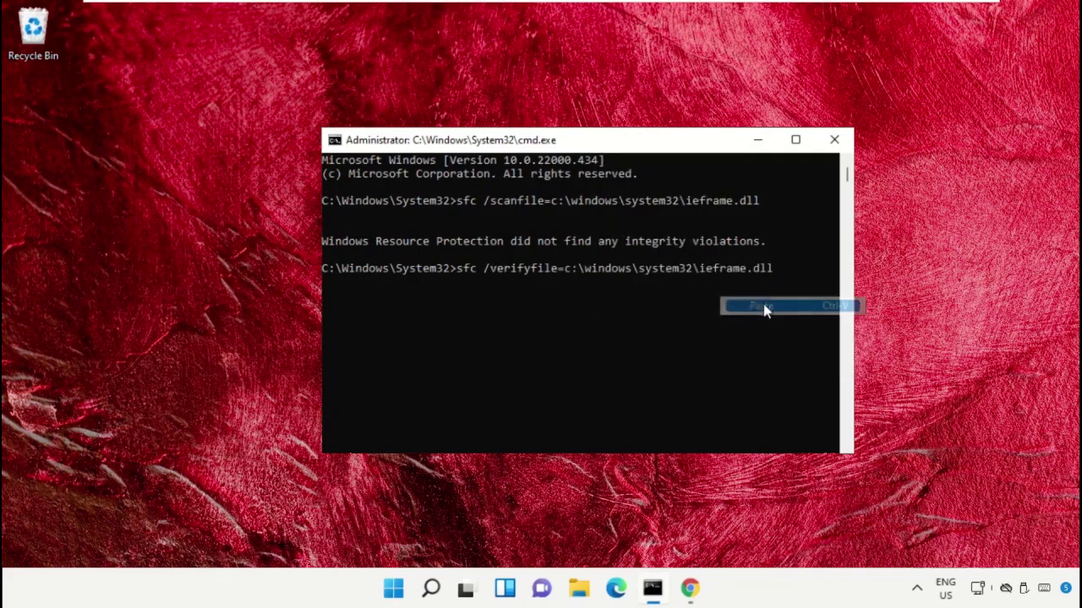
{"action": "key", "text": "Return"}
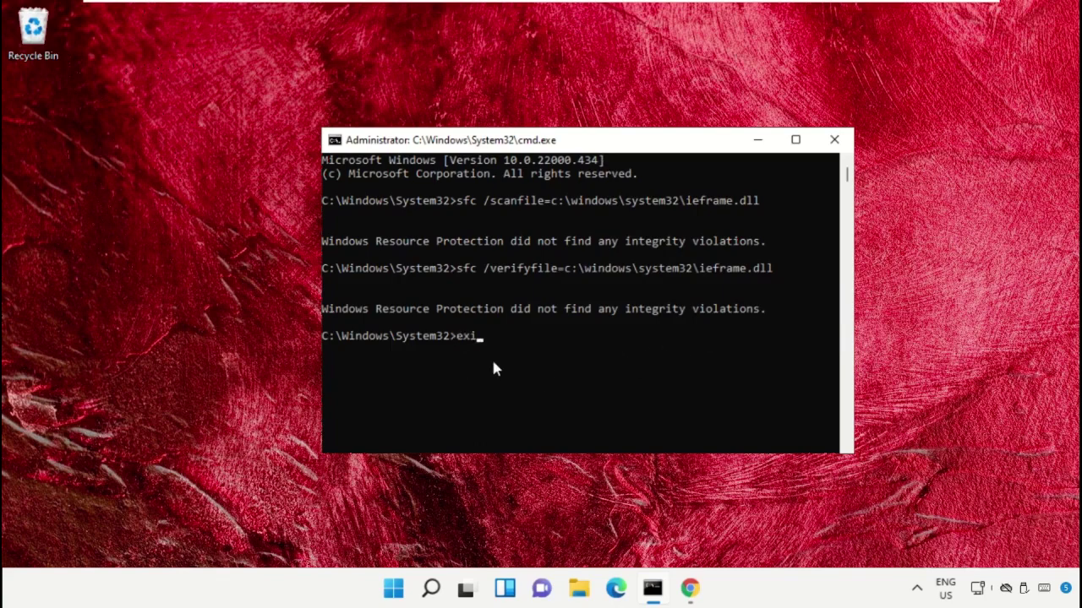
{"action": "key", "text": "Return"}
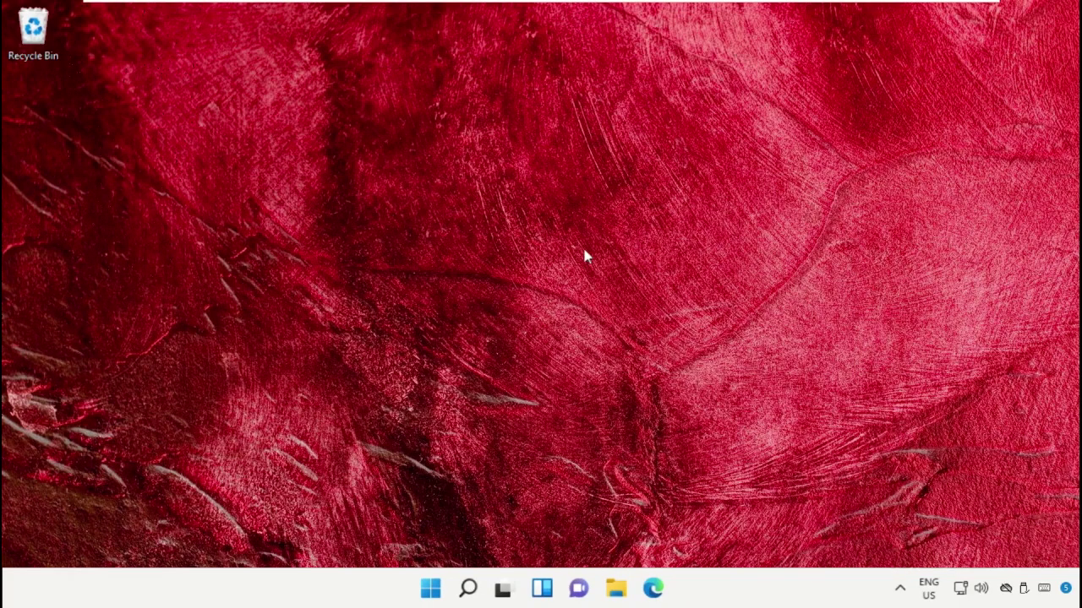
Open Device Manager via Win+X and select the Microsoft Basic Display Adapter under Display adapters
{"action": "right_click", "coordinate": [420, 583]}
{"action": "left_click", "coordinate": [451, 219]}
{"action": "left_click_drag", "start_coordinate": [495, 56], "coordinate": [628, 54]}
{"action": "left_click", "coordinate": [265, 191]}
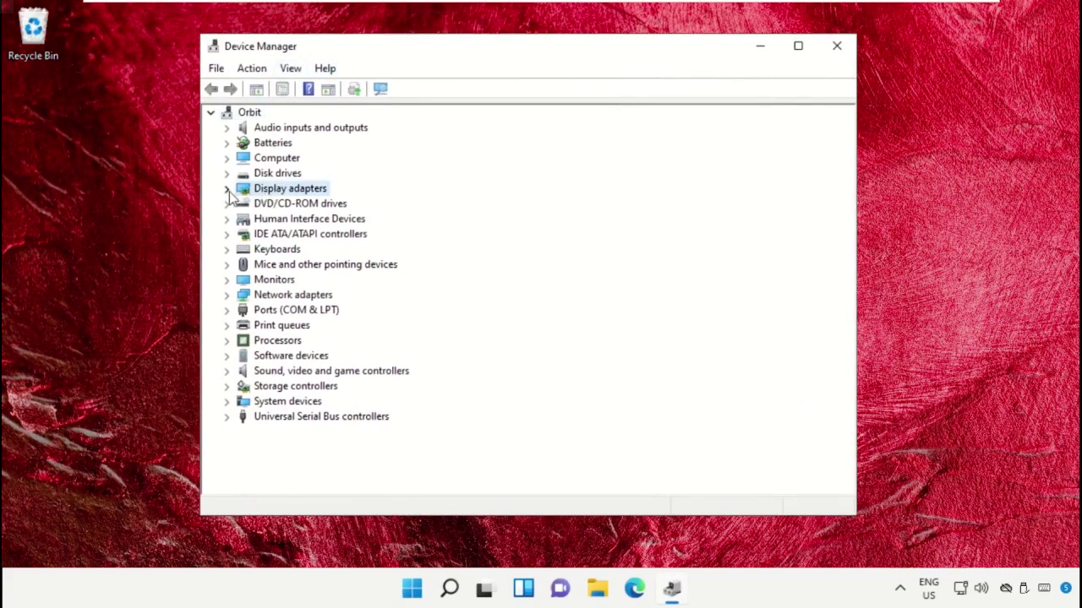
{"action": "left_click", "coordinate": [227, 190]}
{"action": "left_click", "coordinate": [292, 206]}
Search automatically for a newer display adapter driver, then close the result and Device Manager
{"action": "right_click", "coordinate": [291, 208]}
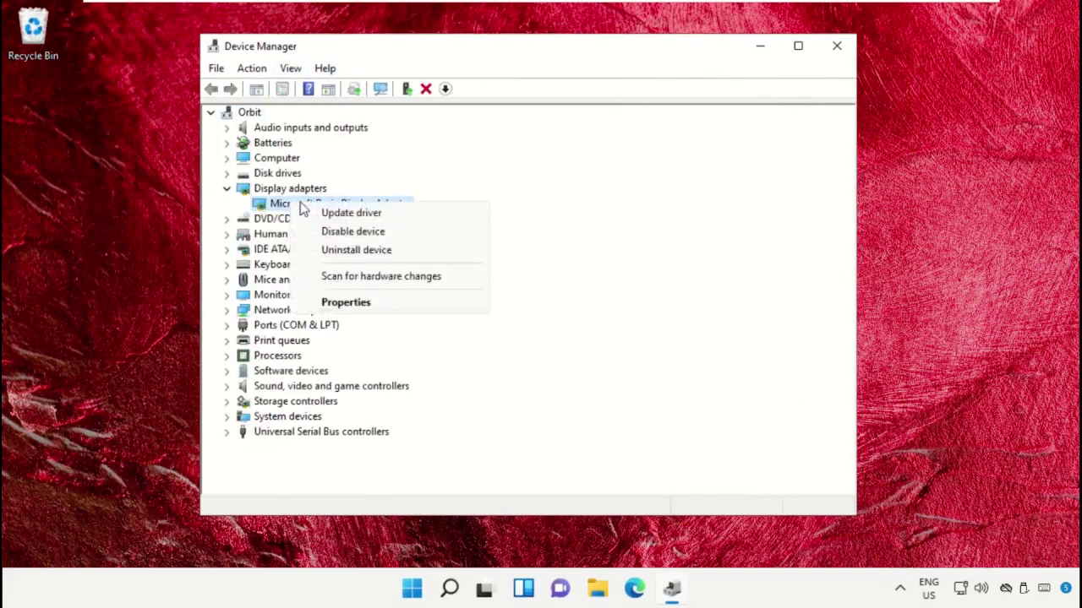
{"action": "left_click", "coordinate": [348, 214]}
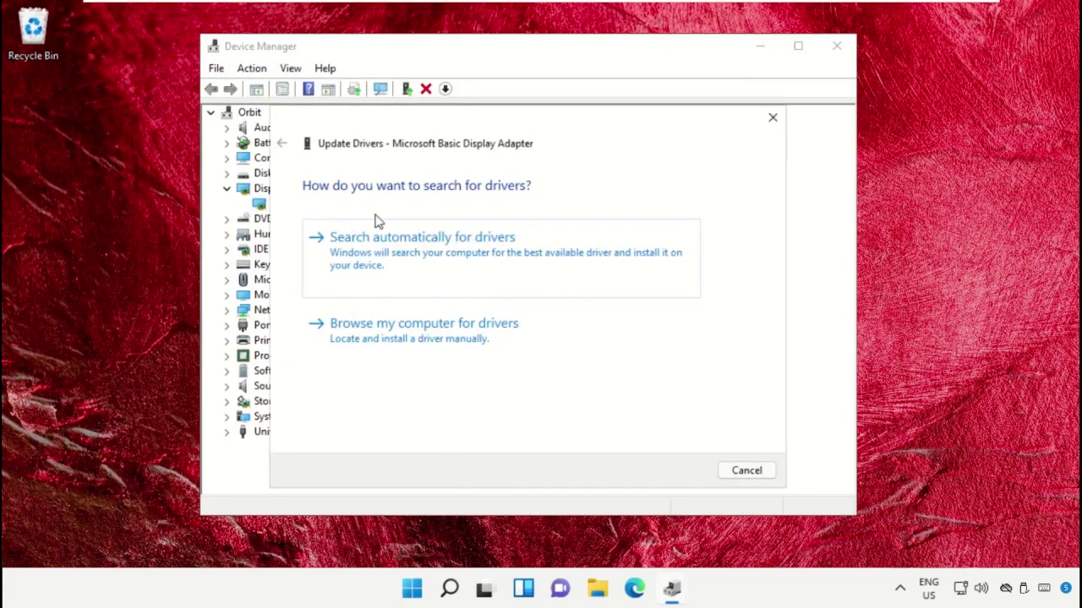
{"action": "left_click", "coordinate": [409, 250]}
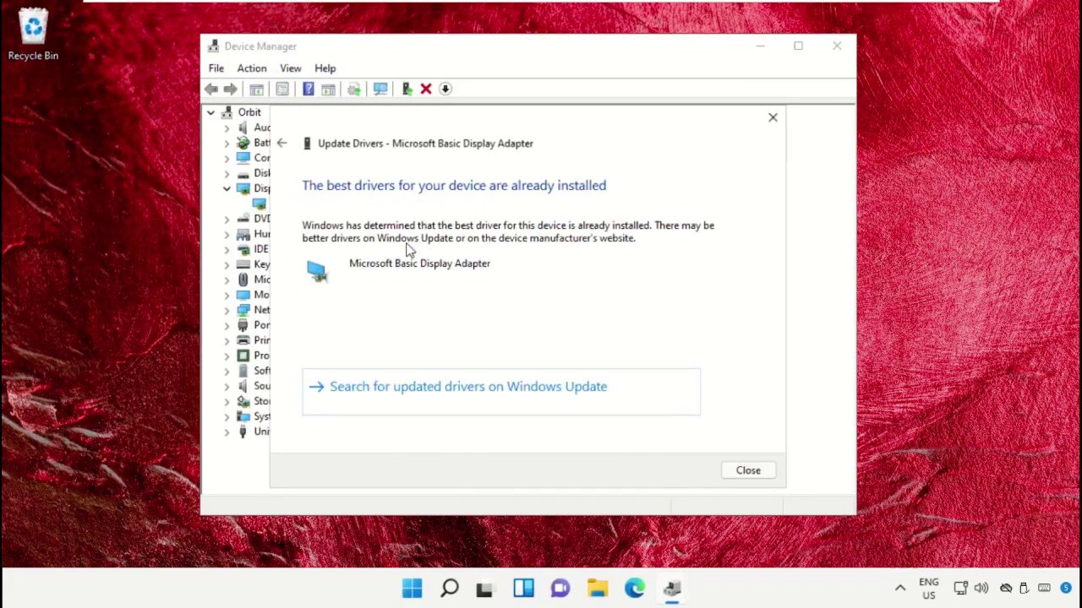
{"action": "left_click", "coordinate": [773, 119]}
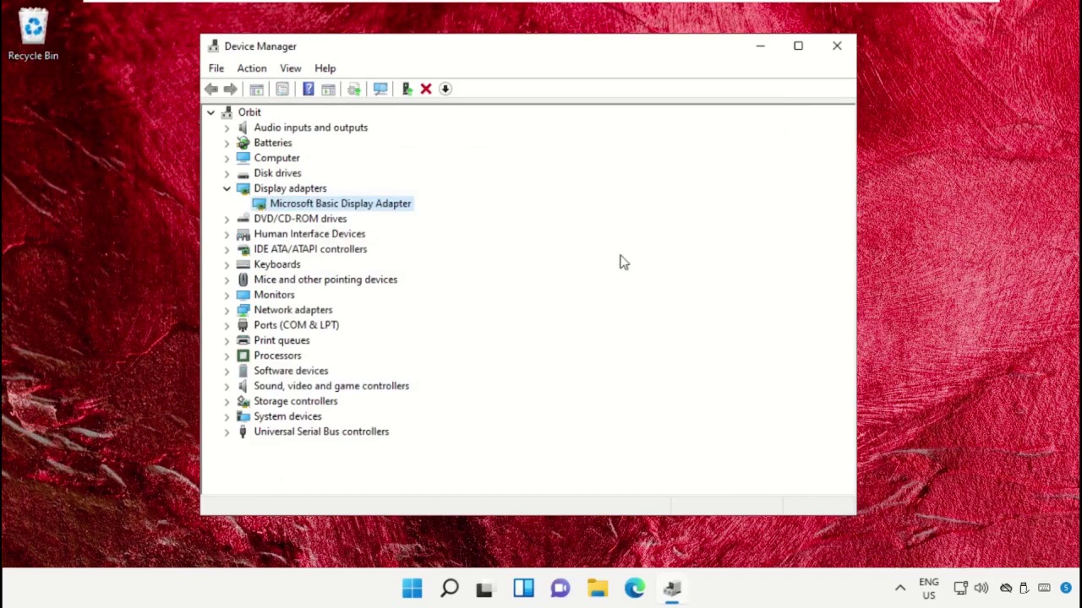
{"action": "left_click", "coordinate": [836, 49]}
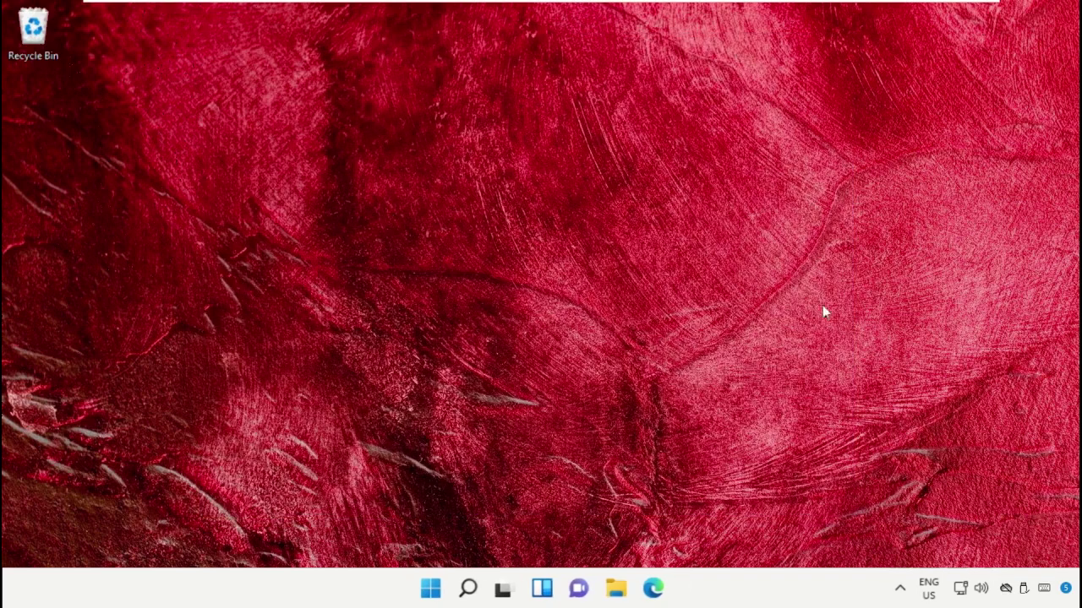
Search 'Cmd' and launch Command Prompt as administrator, approving the elevation prompt
{"action": "left_click", "coordinate": [468, 589]}
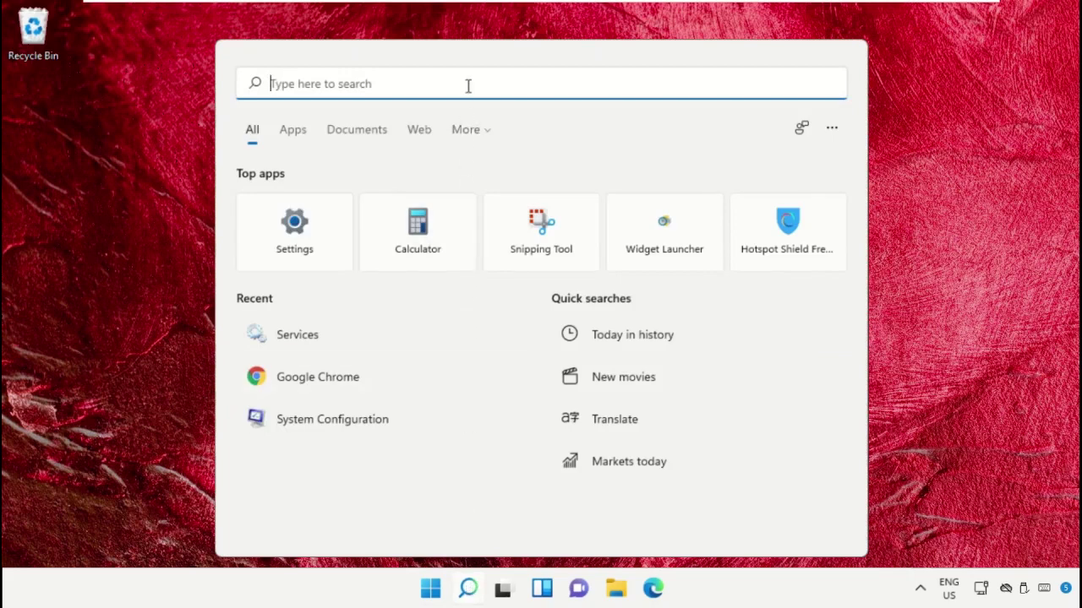
{"action": "type", "text": "Cmd"}
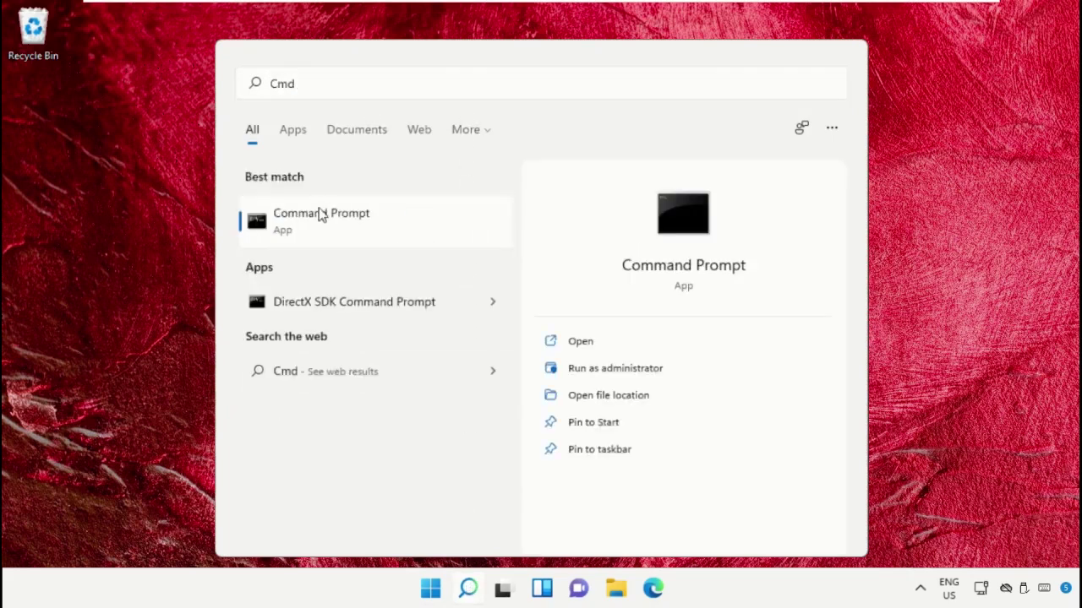
{"action": "right_click", "coordinate": [321, 213]}
{"action": "left_click", "coordinate": [410, 230]}
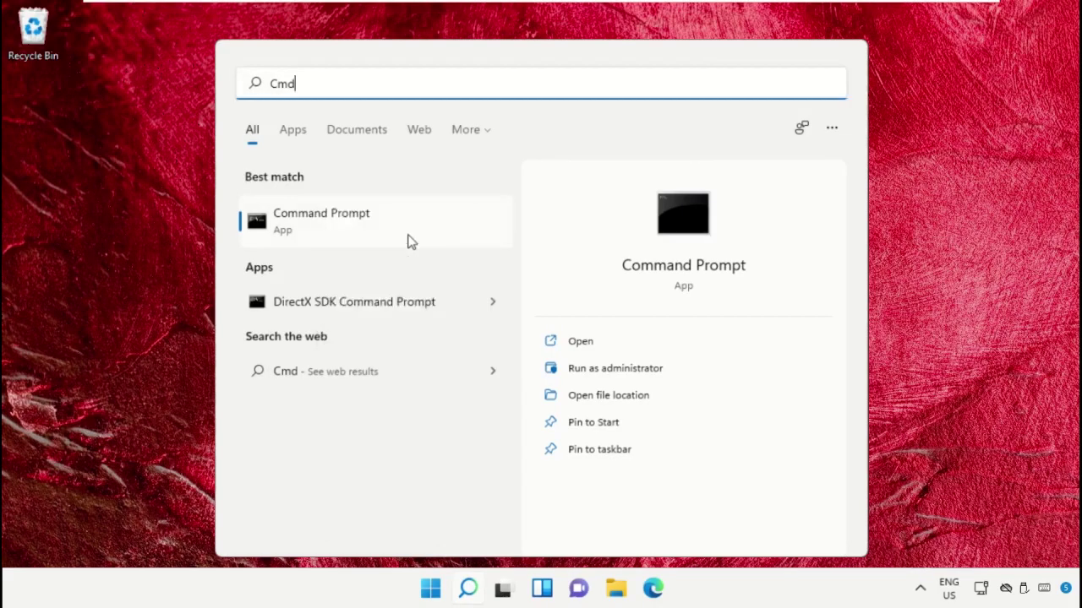
{"action": "left_click", "coordinate": [426, 434]}
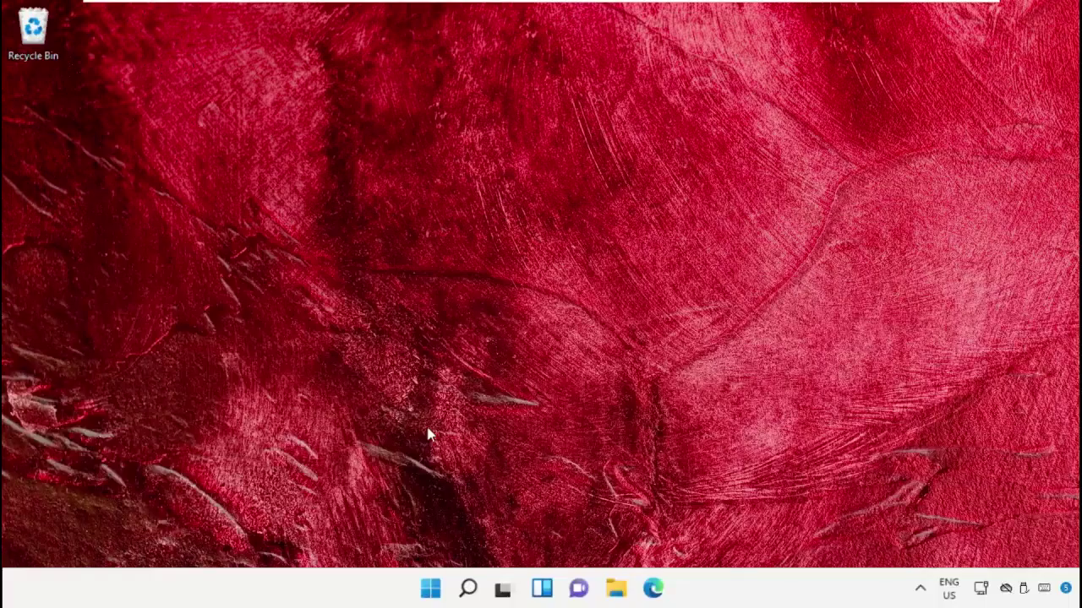
{"action": "left_click_drag", "start_coordinate": [614, 91], "coordinate": [661, 73]}
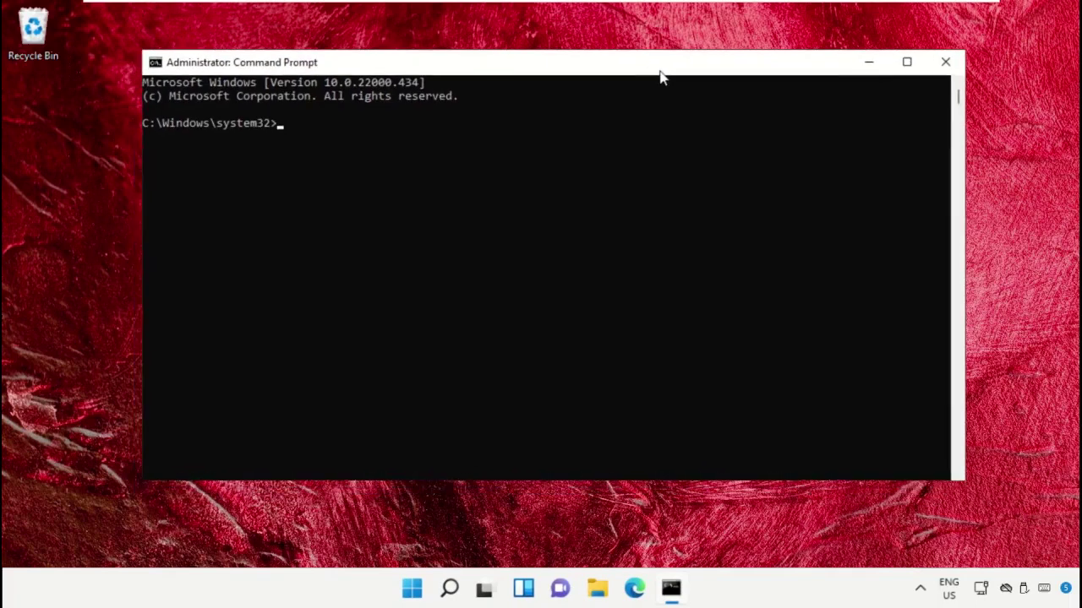
Run sfc /scannow to repair corrupt system files, then close the console
{"action": "type", "text": "sfc /scannow"}
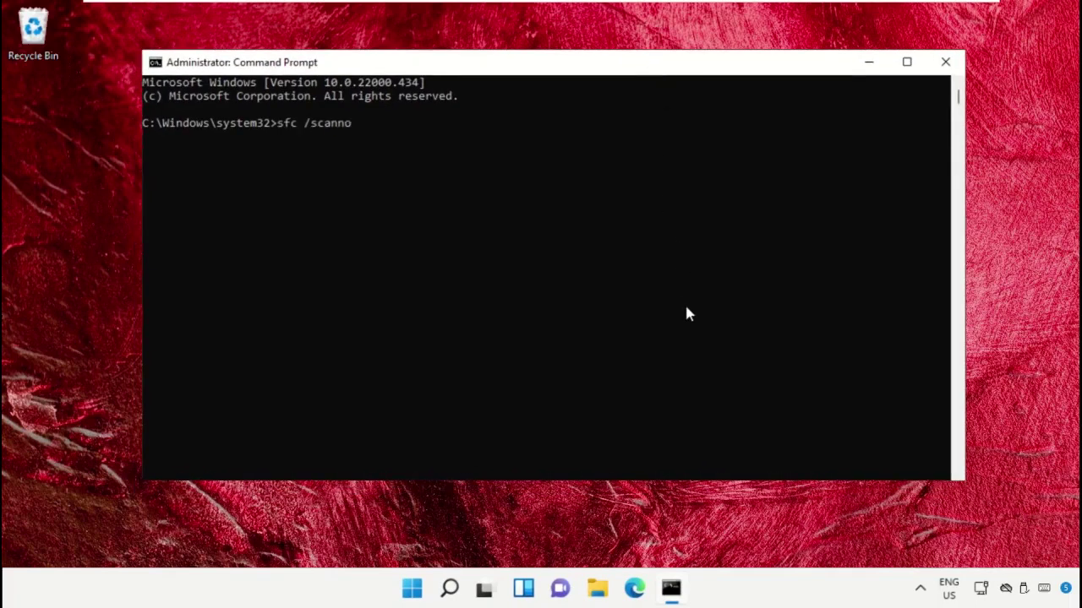
{"action": "key", "text": "Return"}
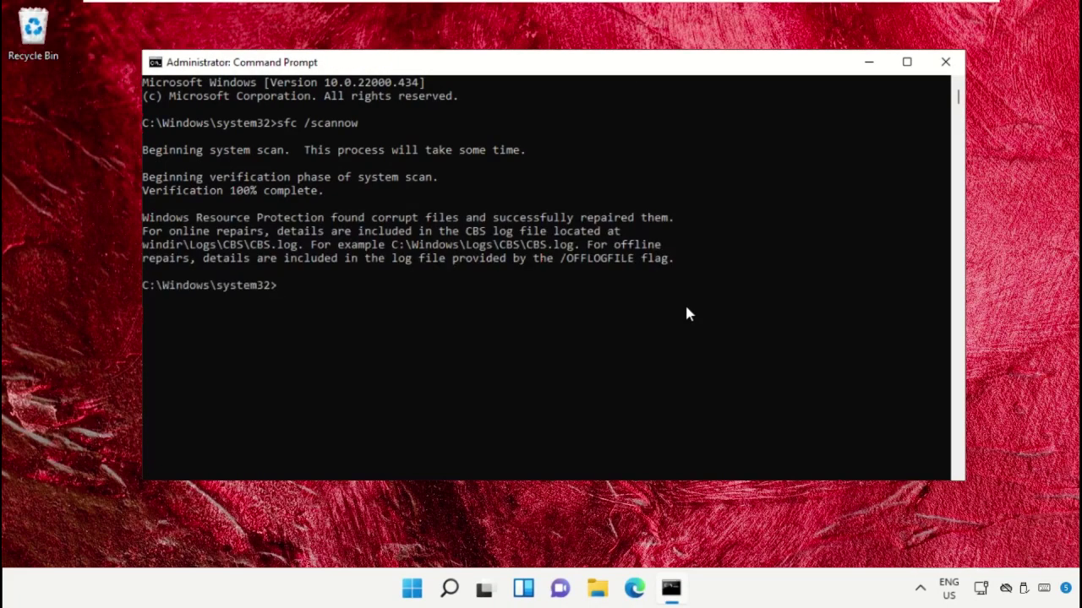
{"action": "left_click", "coordinate": [945, 61]}
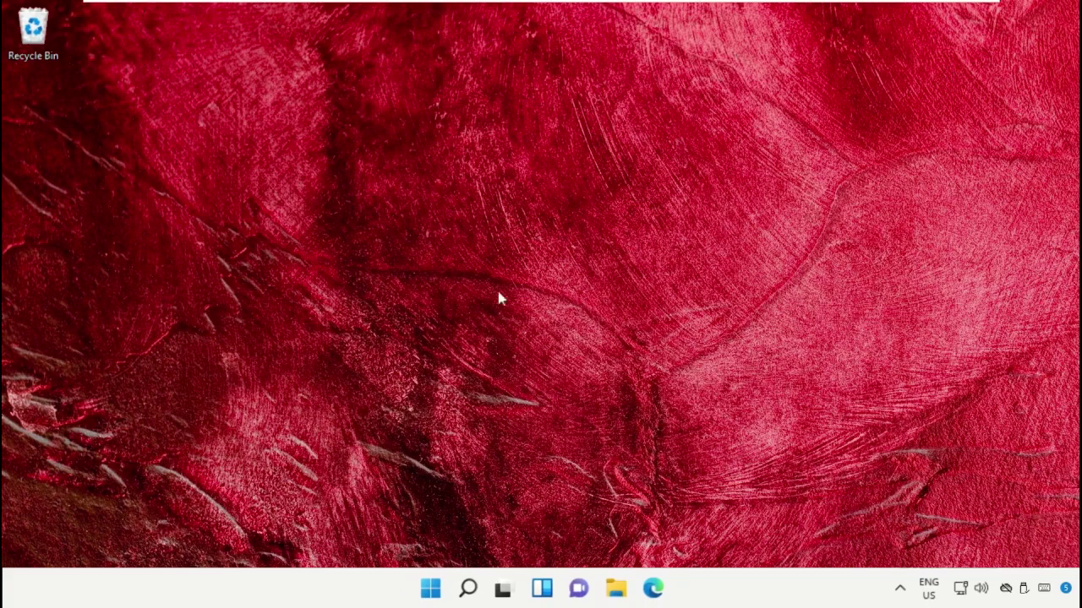
Launch Command Prompt as administrator from a 'Cmd' search and approve the elevation prompt
{"action": "left_click", "coordinate": [468, 589]}
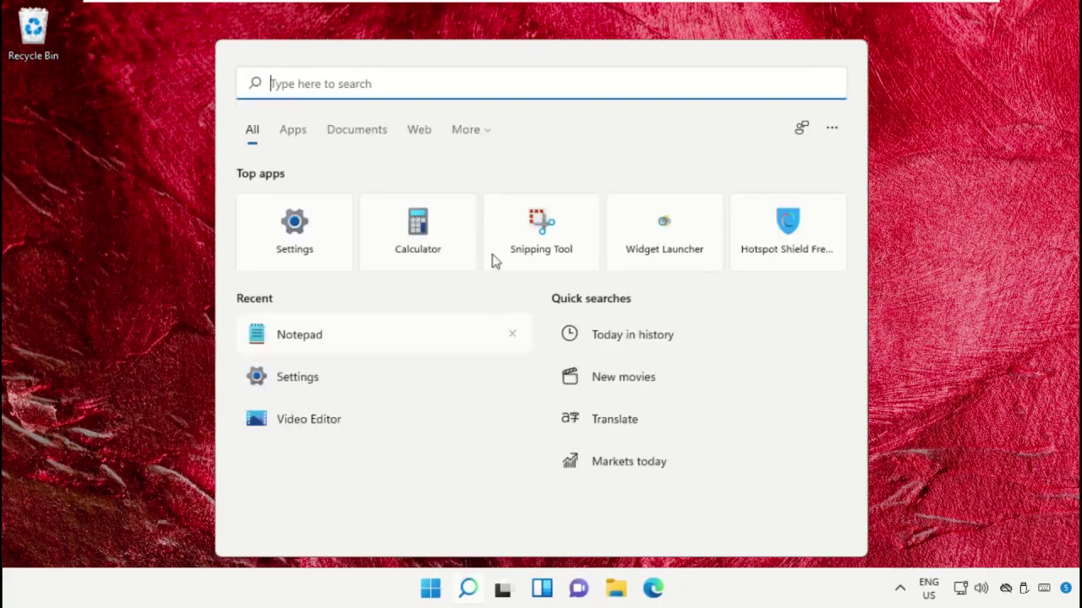
{"action": "type", "text": "Cmd"}
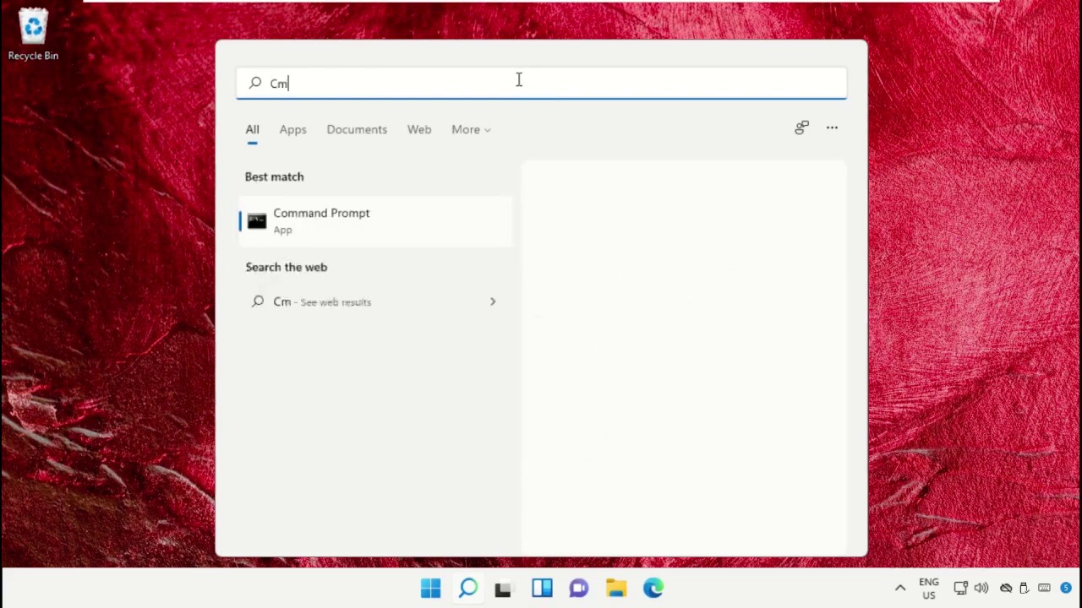
{"action": "right_click", "coordinate": [338, 229]}
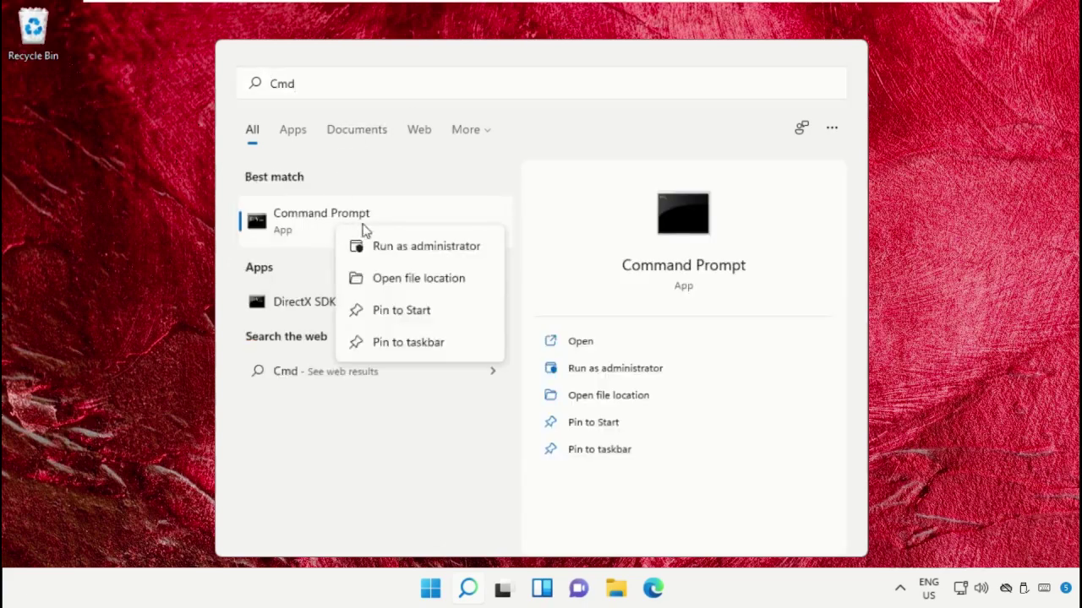
{"action": "left_click", "coordinate": [380, 250]}
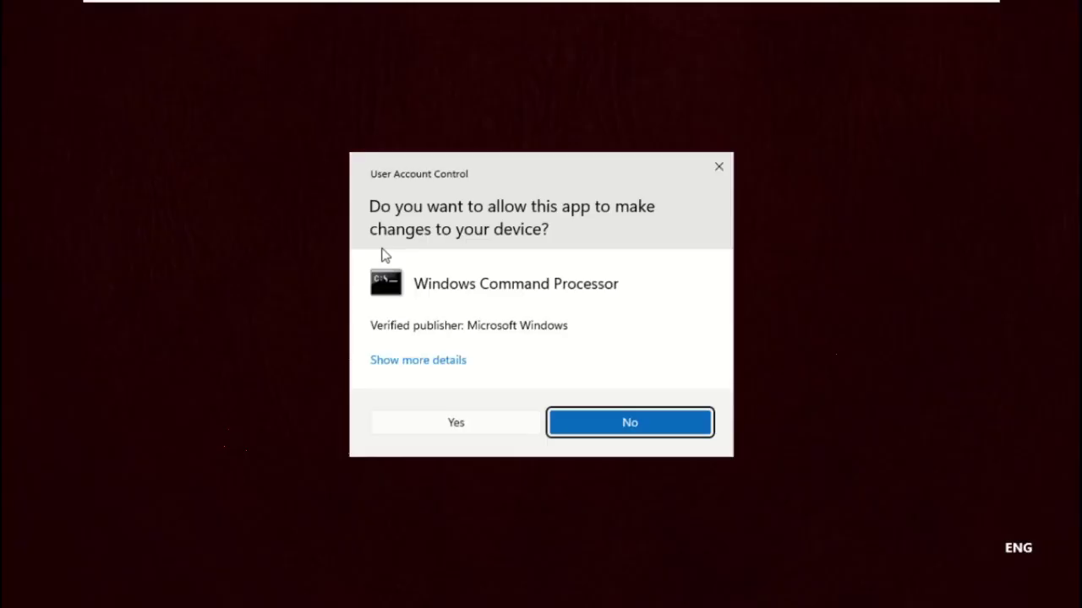
{"action": "left_click", "coordinate": [466, 423]}
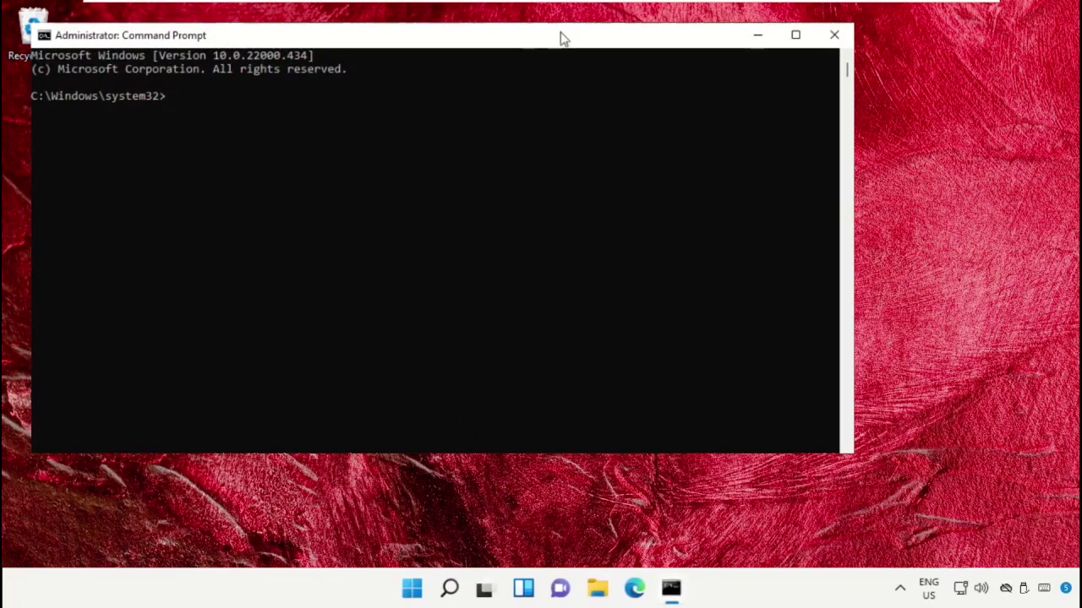
{"action": "left_click_drag", "start_coordinate": [564, 38], "coordinate": [676, 65]}
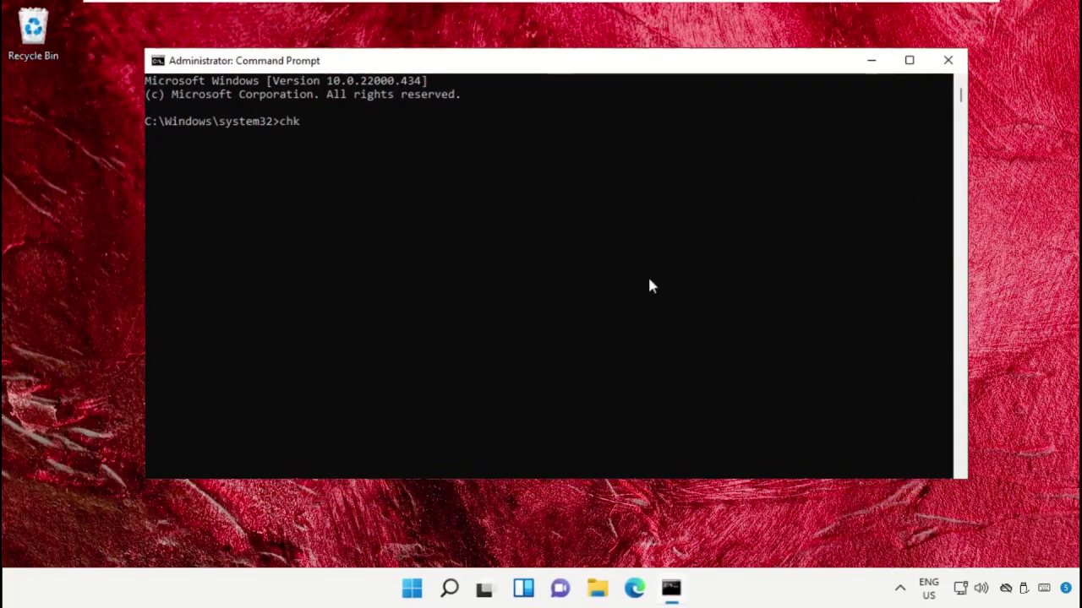
Run chkdsk /r, agree to check the volume at next restart, and close the console
{"action": "key", "text": "Return"}
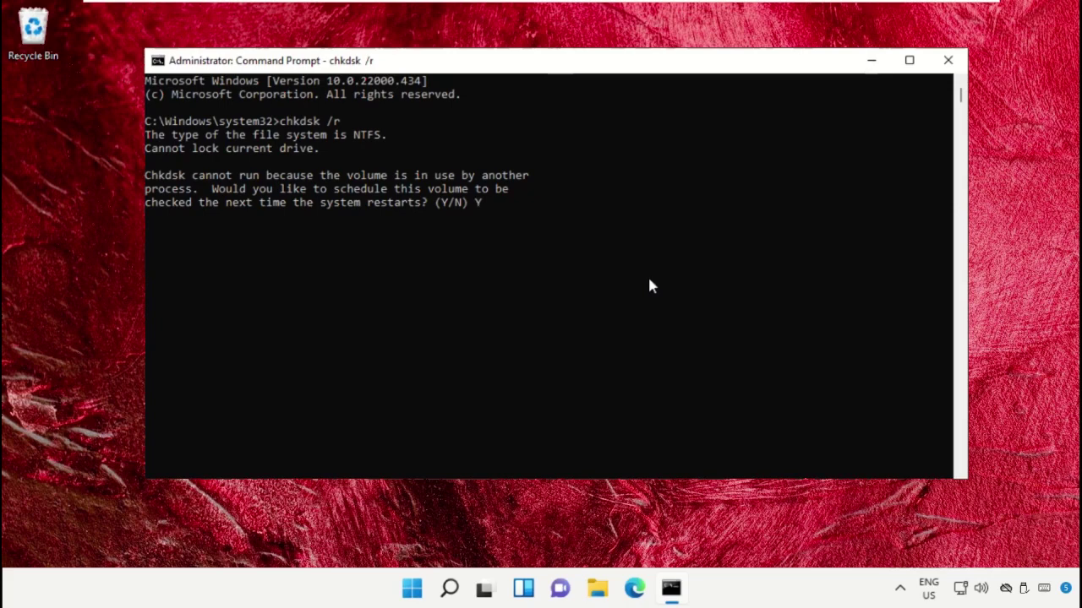
{"action": "key", "text": "Return"}
{"action": "left_click", "coordinate": [948, 60]}
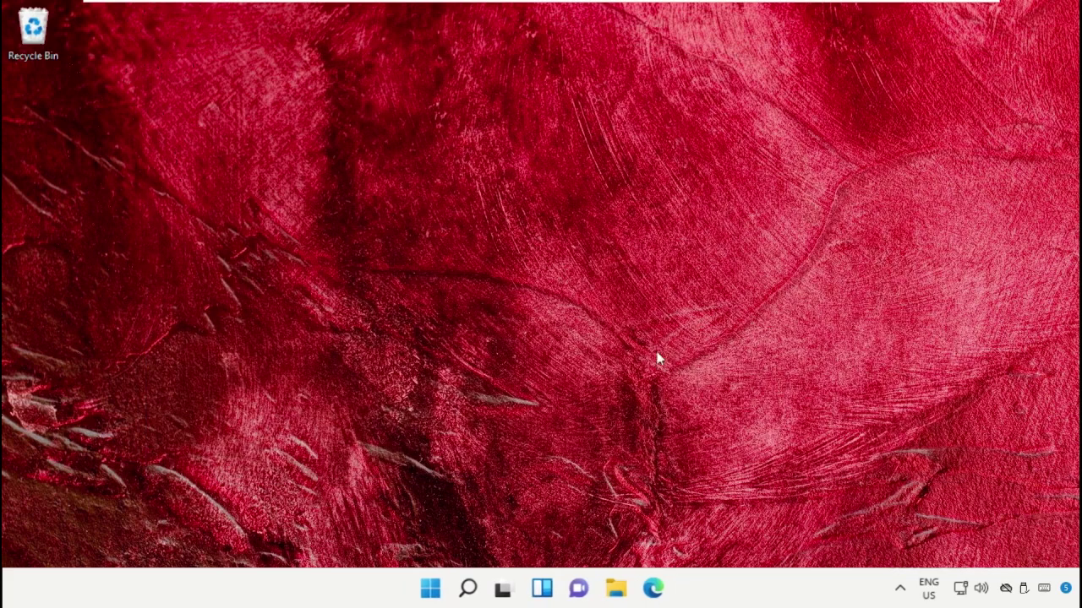
Run Windows Memory Diagnostic with an immediate restart, then sign back in with the PIN
{"action": "left_click", "coordinate": [468, 590]}
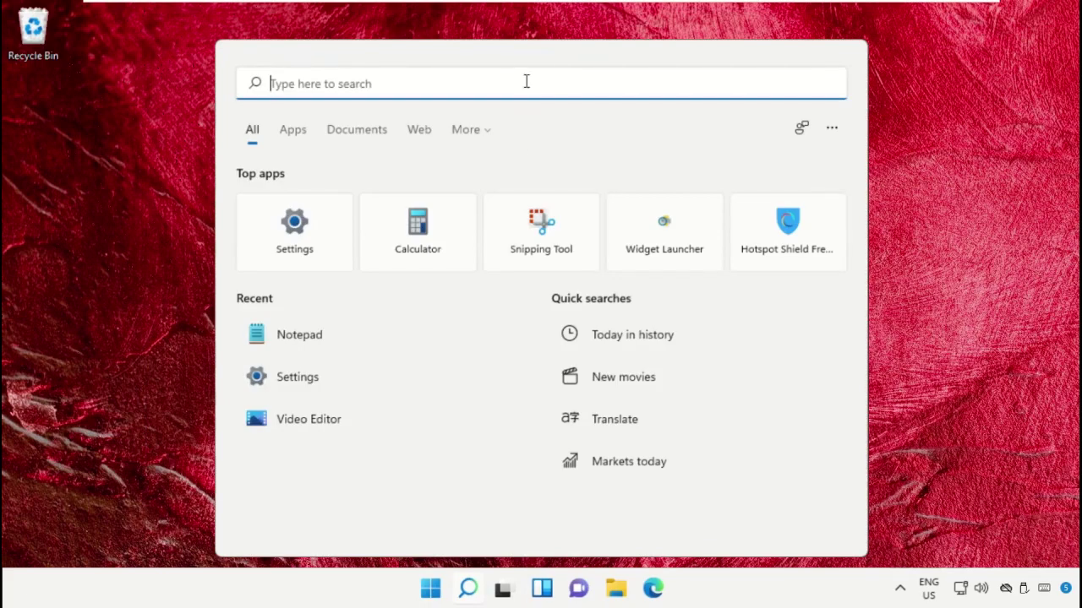
{"action": "type", "text": "Windows memory Diagnostic"}
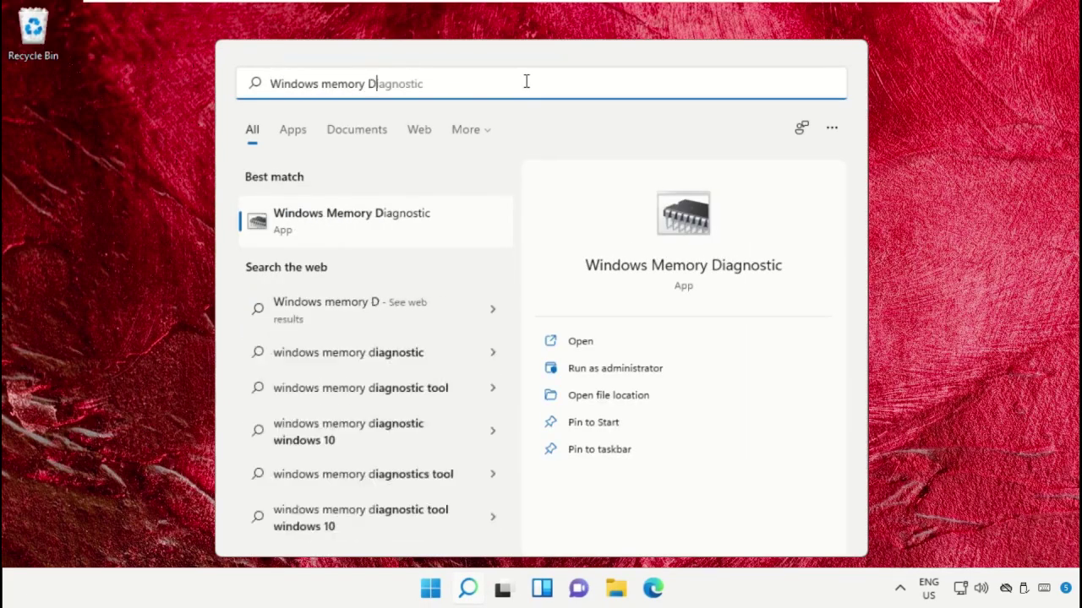
{"action": "left_click", "coordinate": [391, 222]}
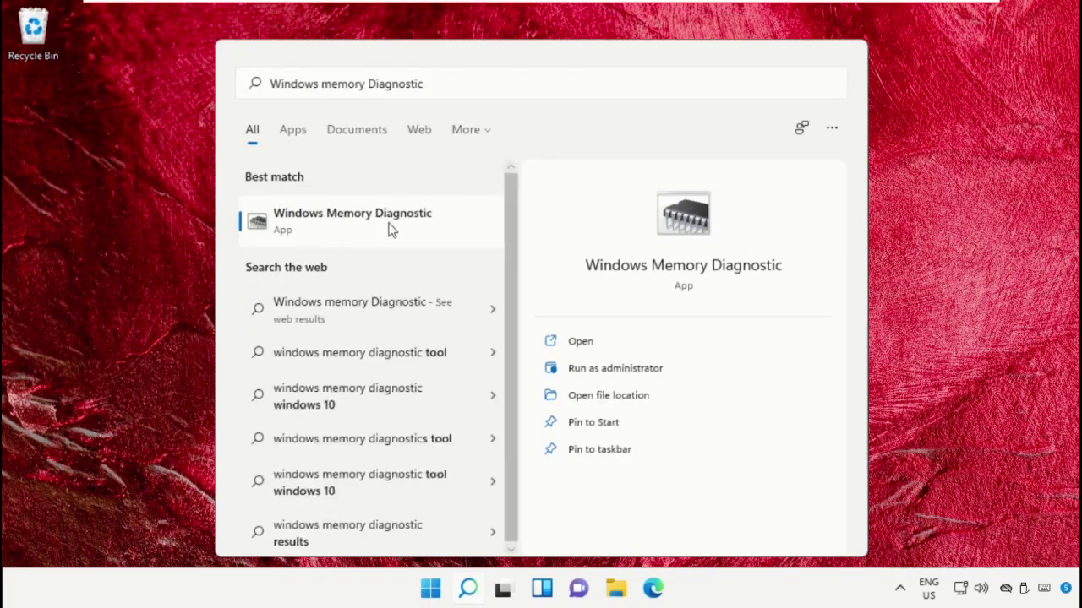
{"action": "left_click", "coordinate": [497, 250]}
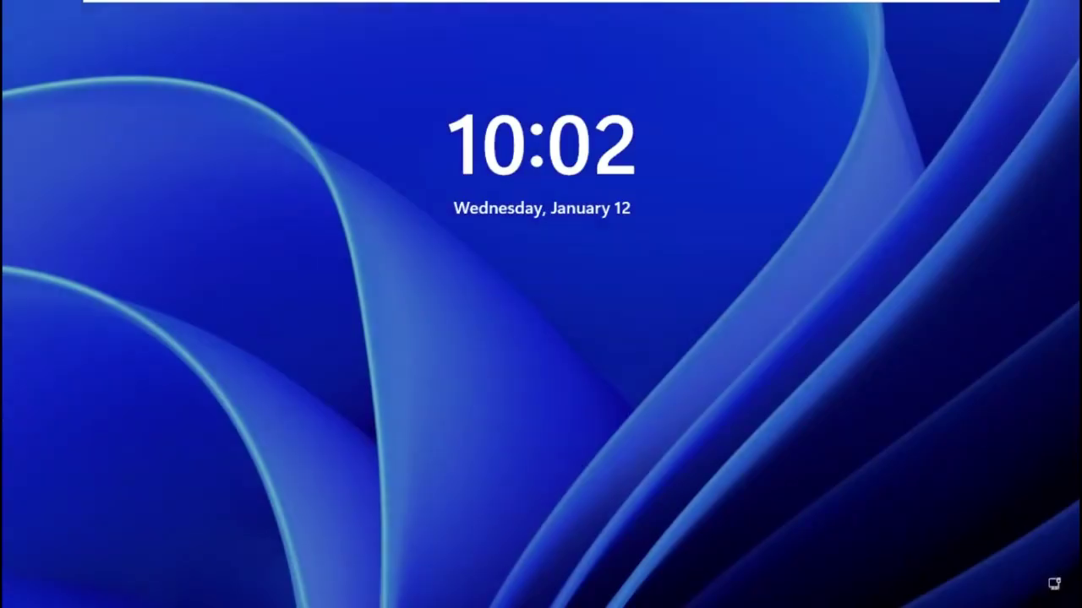
{"action": "key", "text": "Return"}
{"action": "type", "text": "1234"}
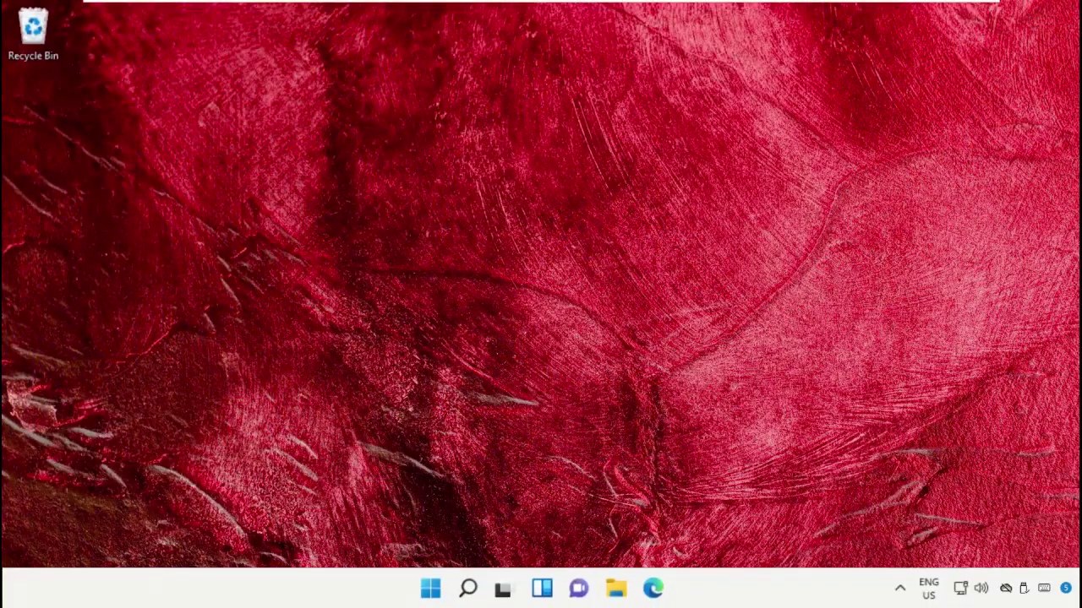
From the Recovery options settings page, choose Restart now under Advanced startup
{"action": "left_click", "coordinate": [468, 588]}
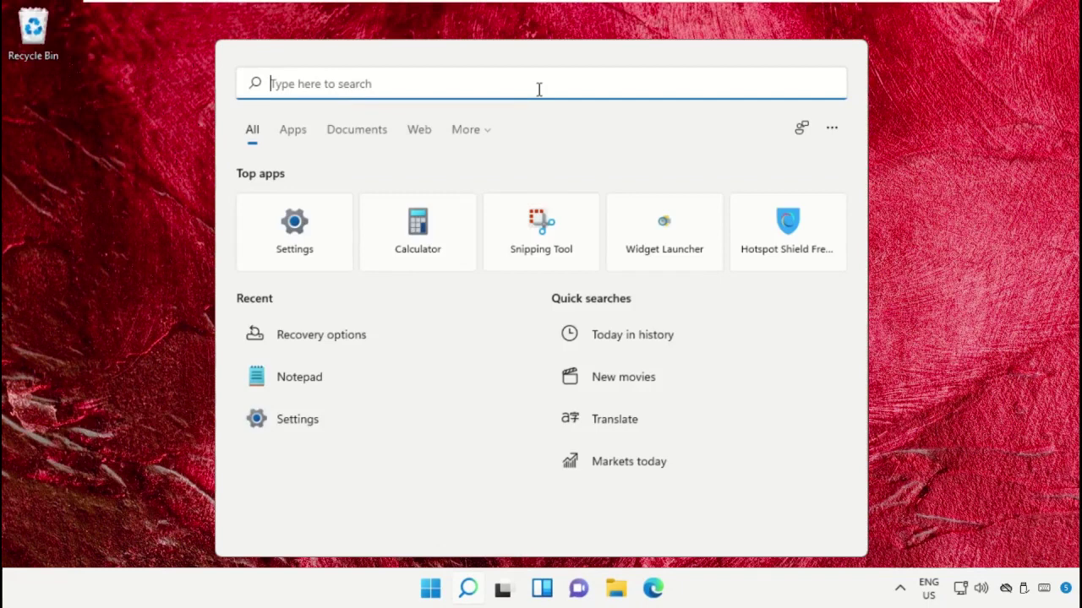
{"action": "type", "text": "Recovery Options"}
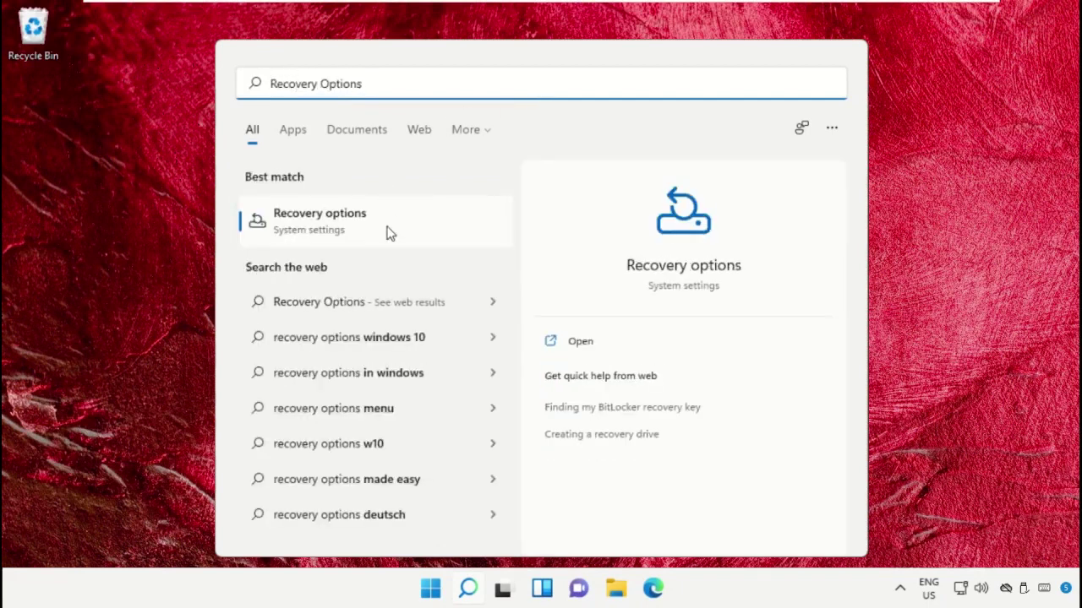
{"action": "left_click", "coordinate": [389, 233]}
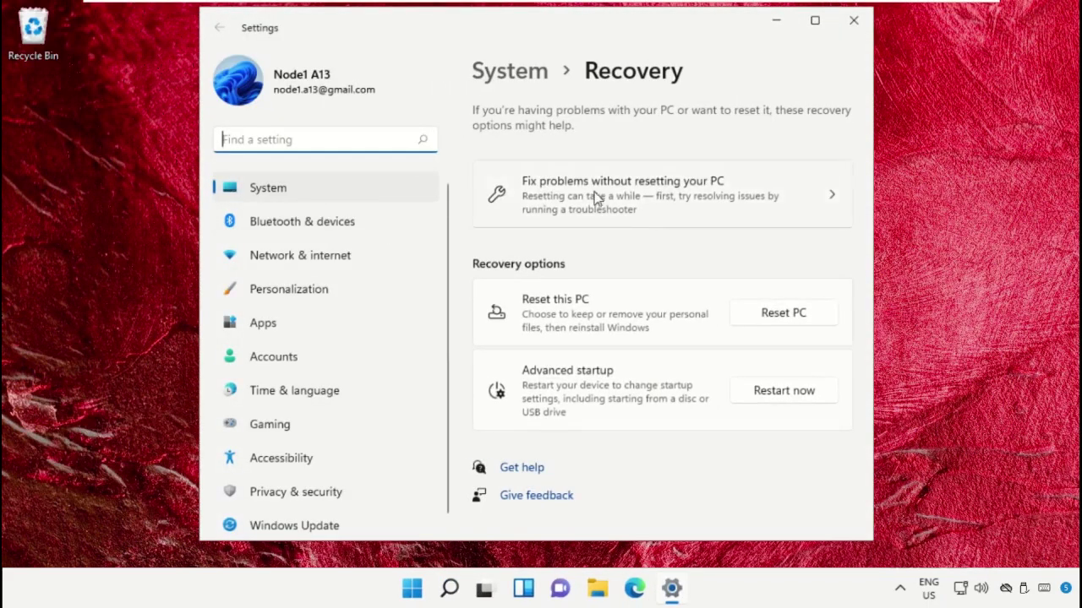
{"action": "left_click", "coordinate": [772, 395]}
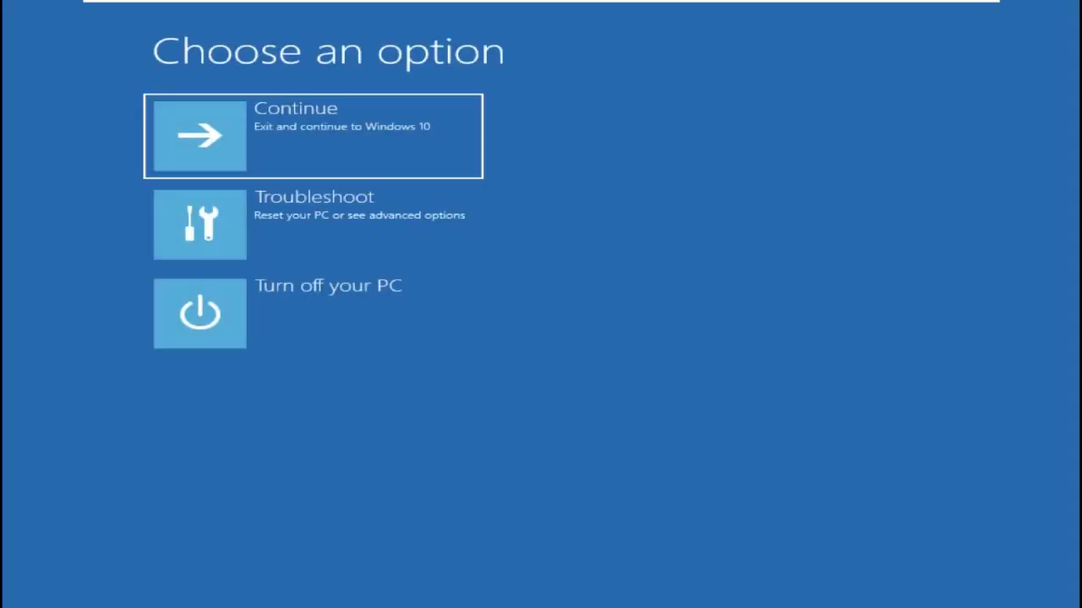
Run Startup Repair via Troubleshoot > Advanced options to diagnose the PC
{"action": "left_click", "coordinate": [281, 258]}
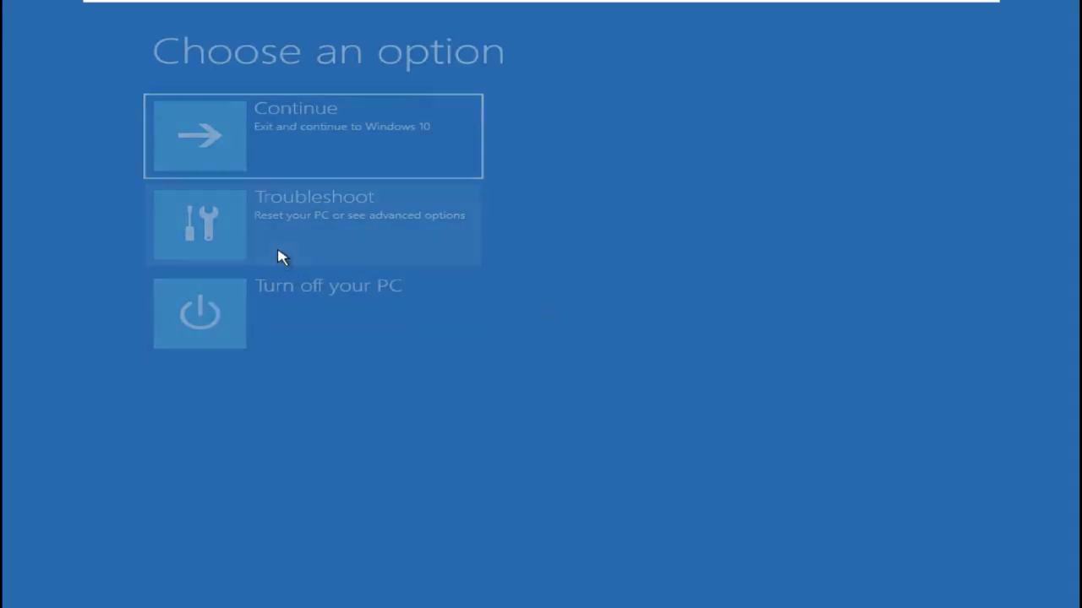
{"action": "left_click", "coordinate": [282, 258]}
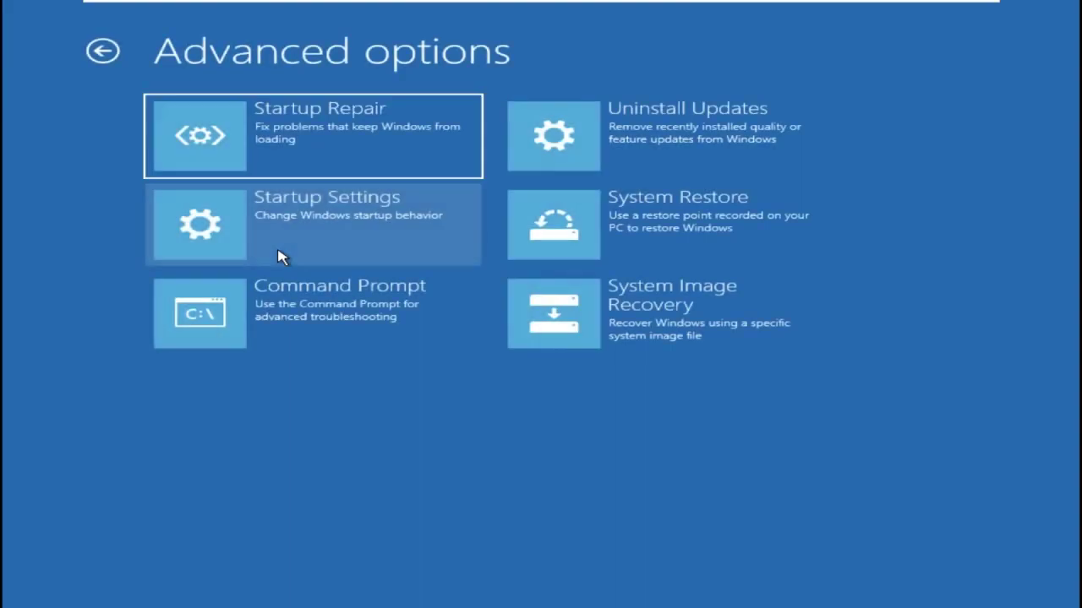
{"action": "left_click", "coordinate": [330, 143]}
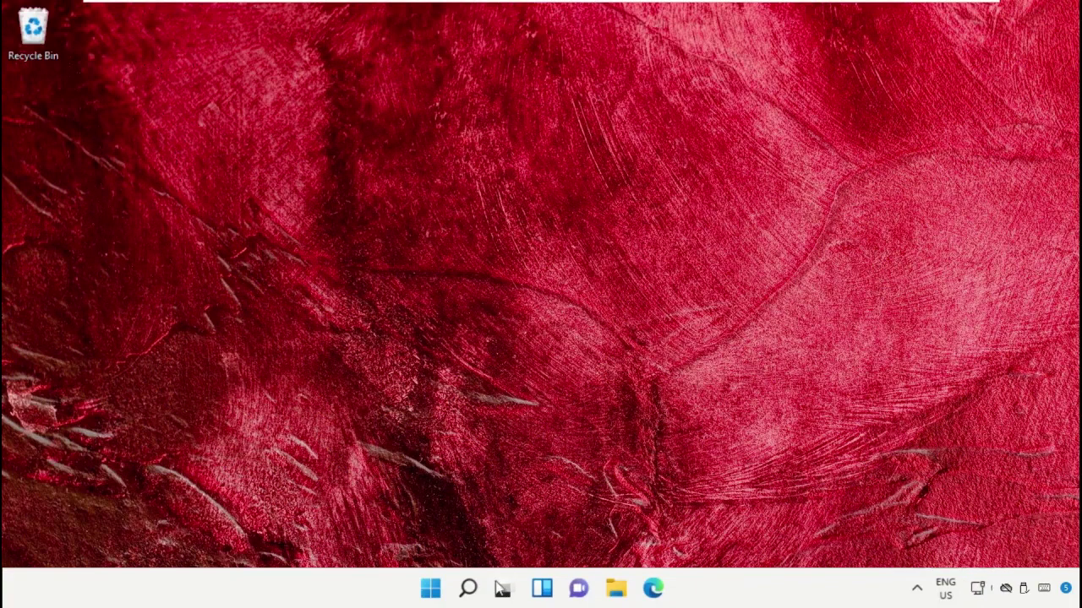
Show the Shut down and Restart choices from the Start menu's power button
{"action": "left_click", "coordinate": [430, 589]}
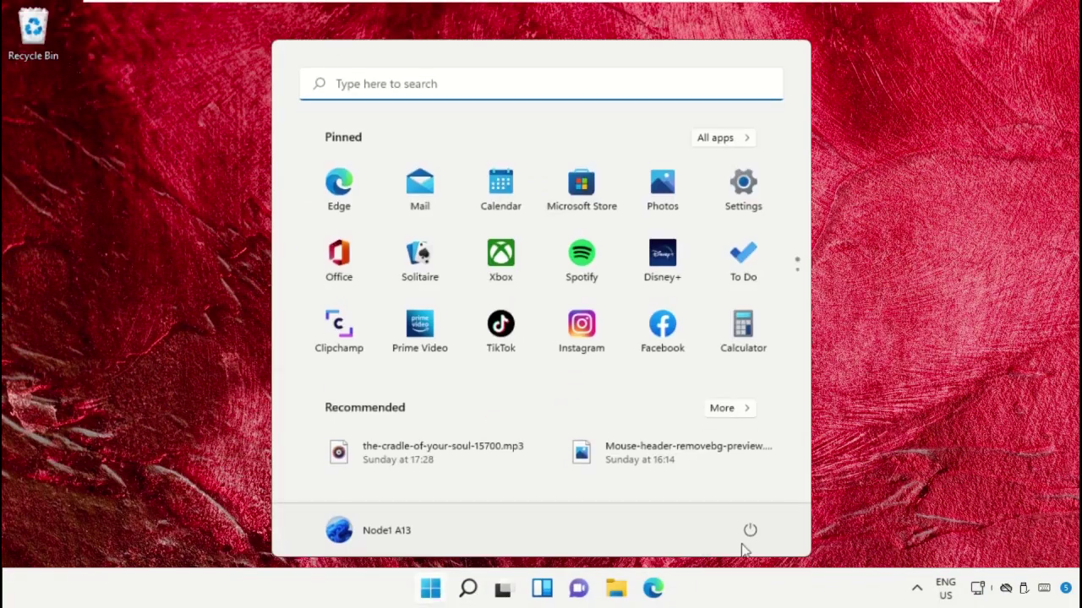
{"action": "left_click", "coordinate": [749, 532]}
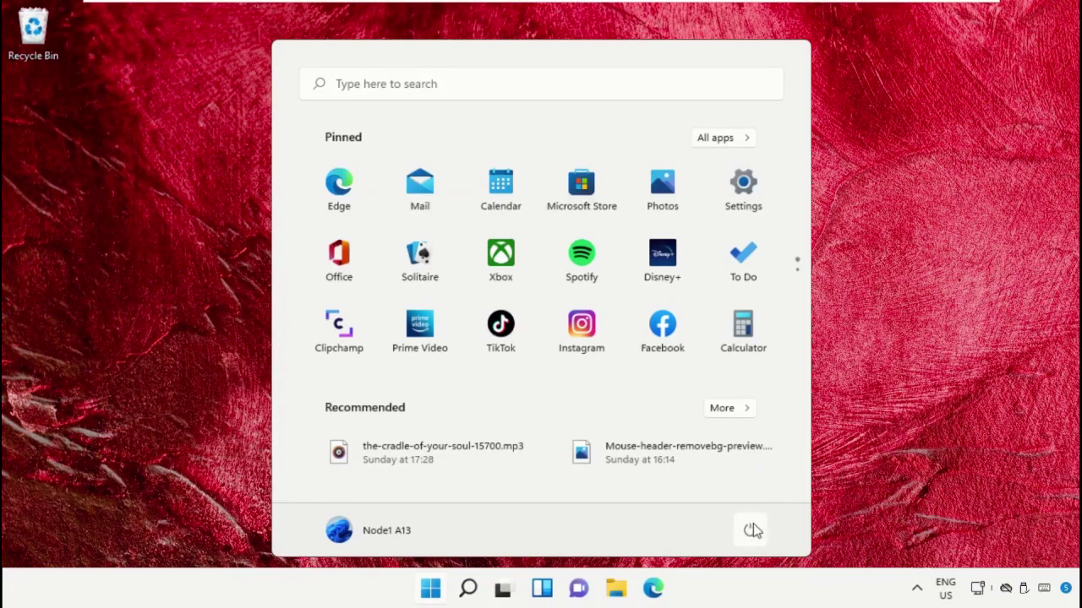
{"action": "left_click", "coordinate": [751, 531]}
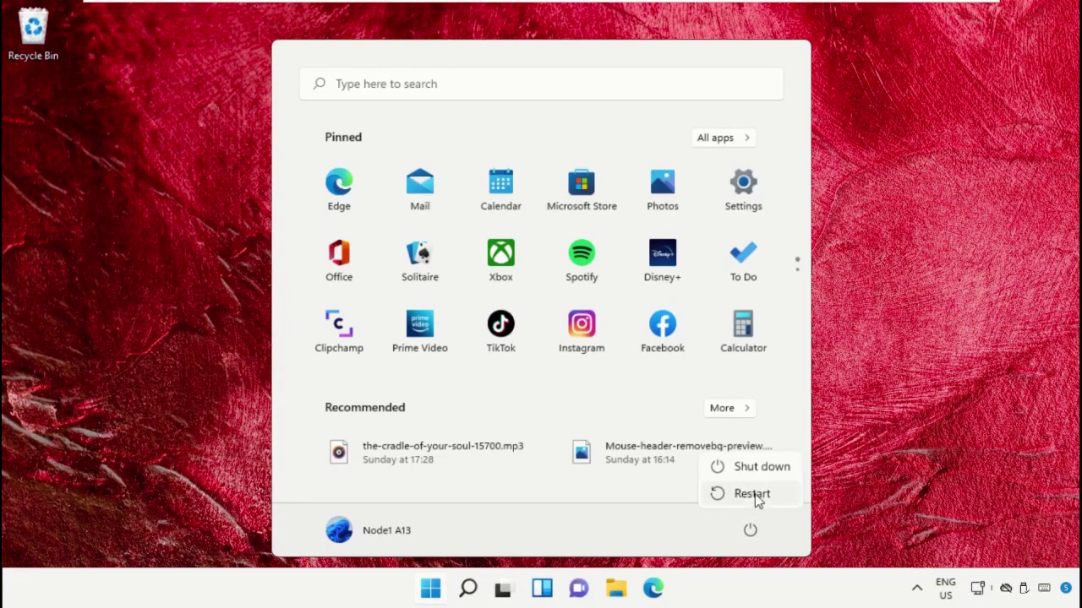